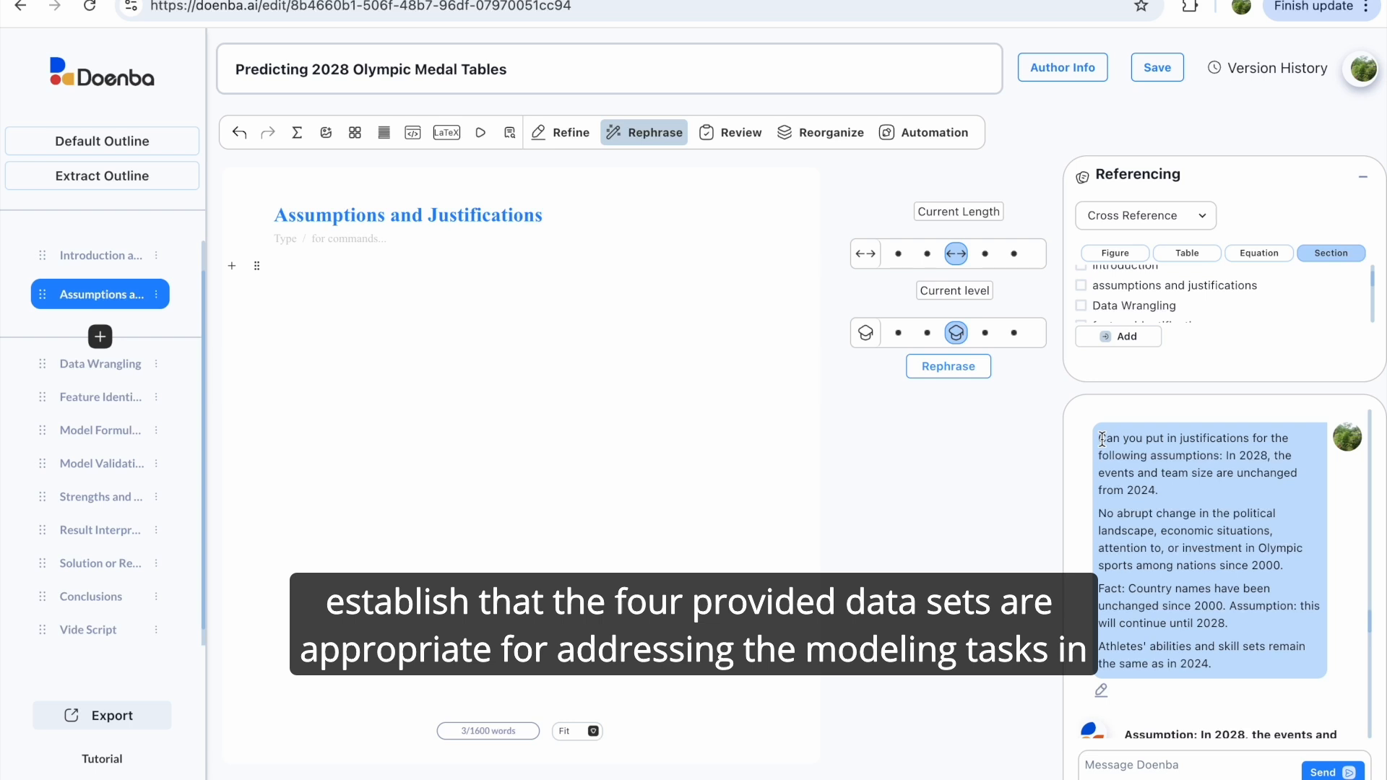
# Review the chat's request for justifications of the four assumptions, its answer, and the follow-up revision about exceptional sport talents
pyautogui.moveTo(1112, 451); pyautogui.dragTo(1164, 525)
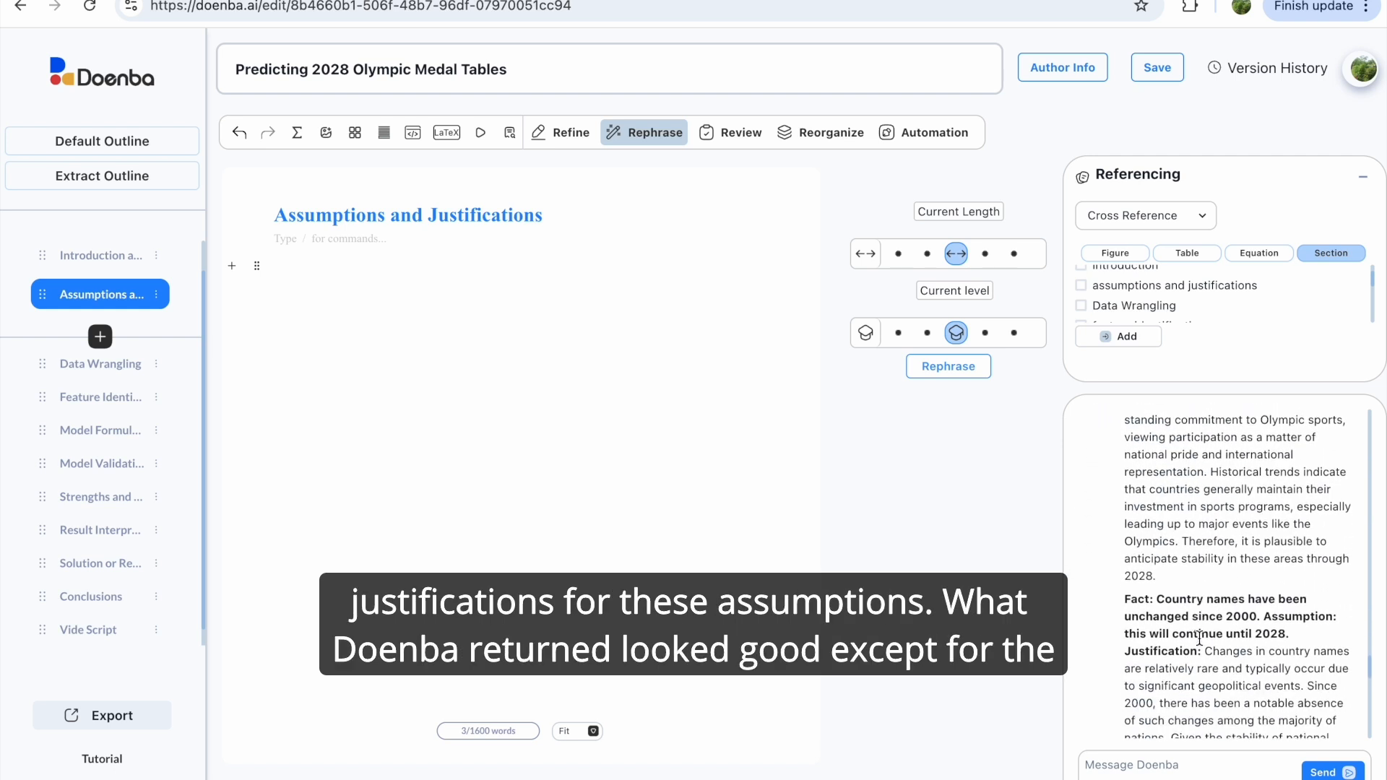
pyautogui.scroll(-2, 1200, 638)
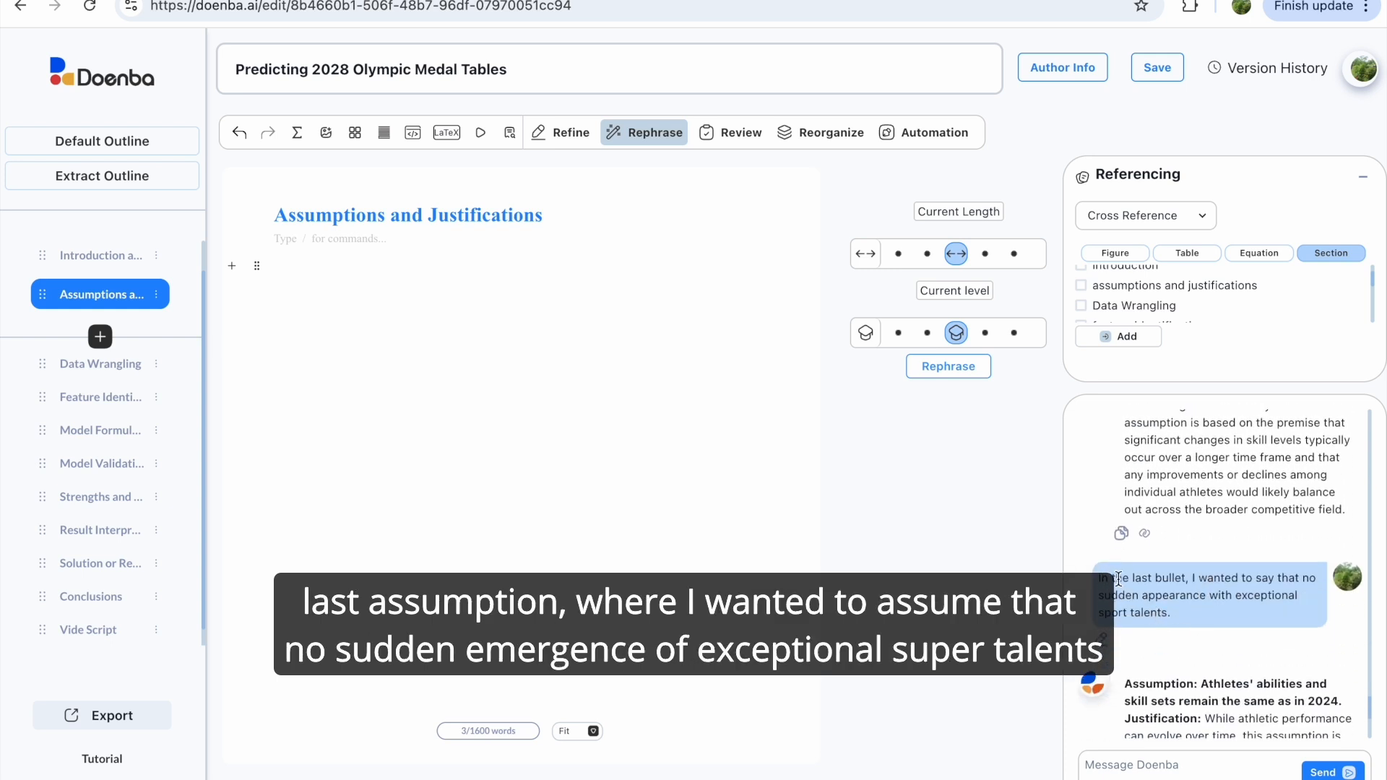
pyautogui.scroll(-2, 1135, 586)
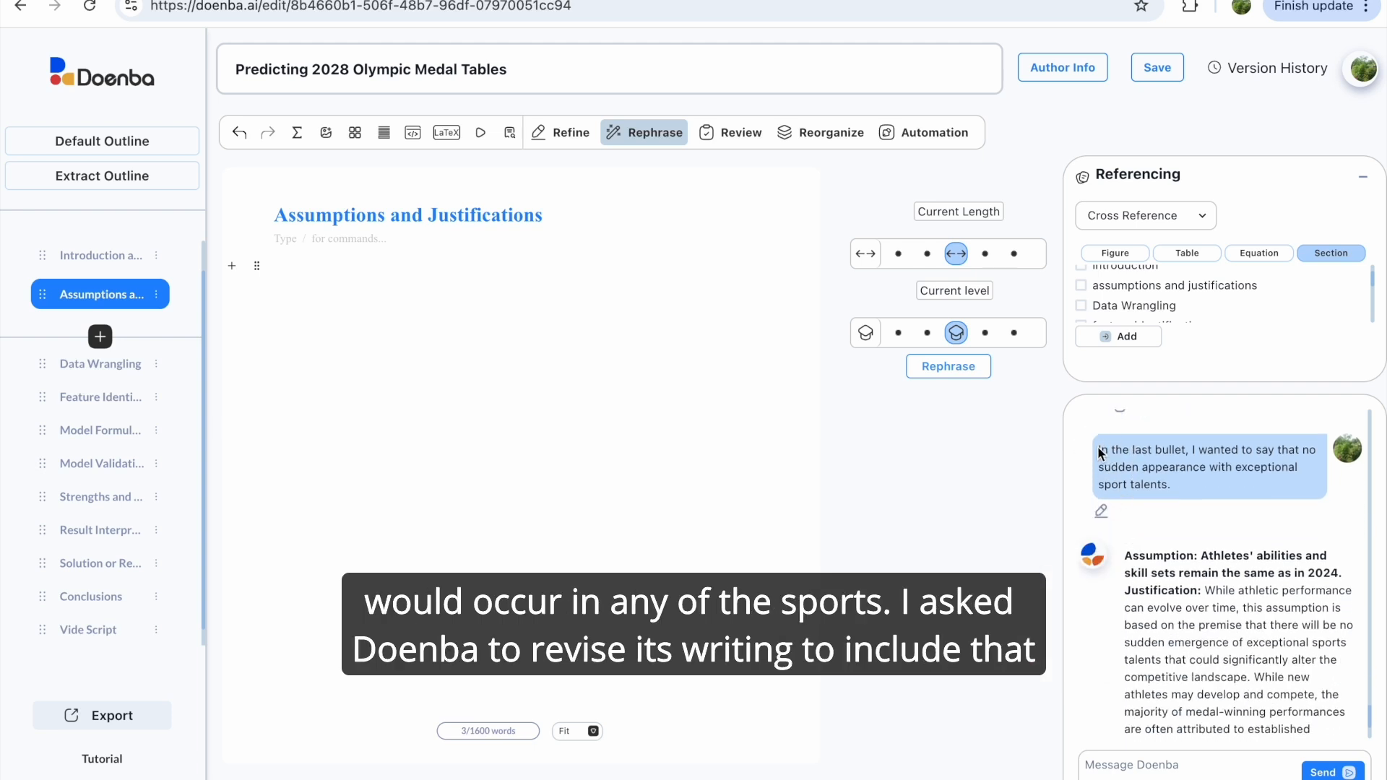
pyautogui.moveTo(1101, 447); pyautogui.dragTo(1185, 499)
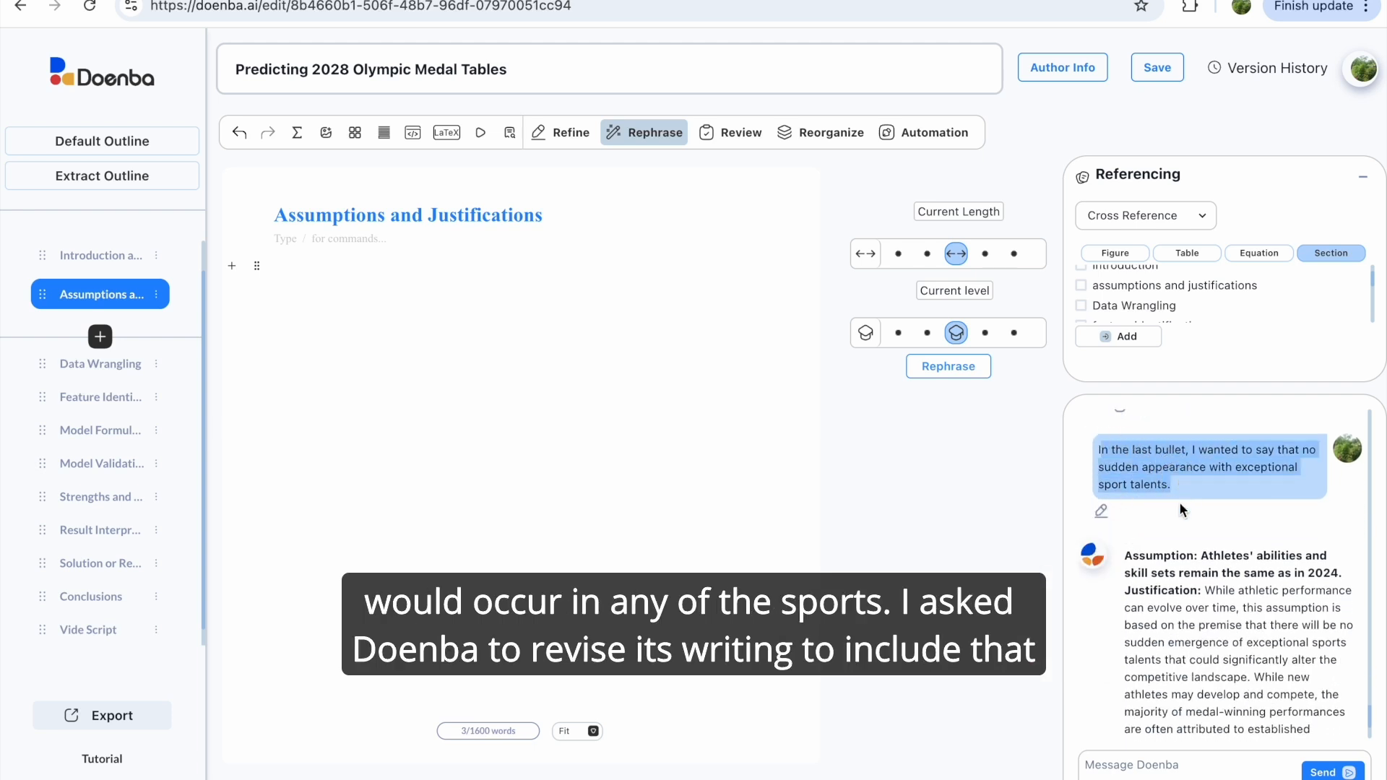
pyautogui.scroll(-2, 1189, 588)
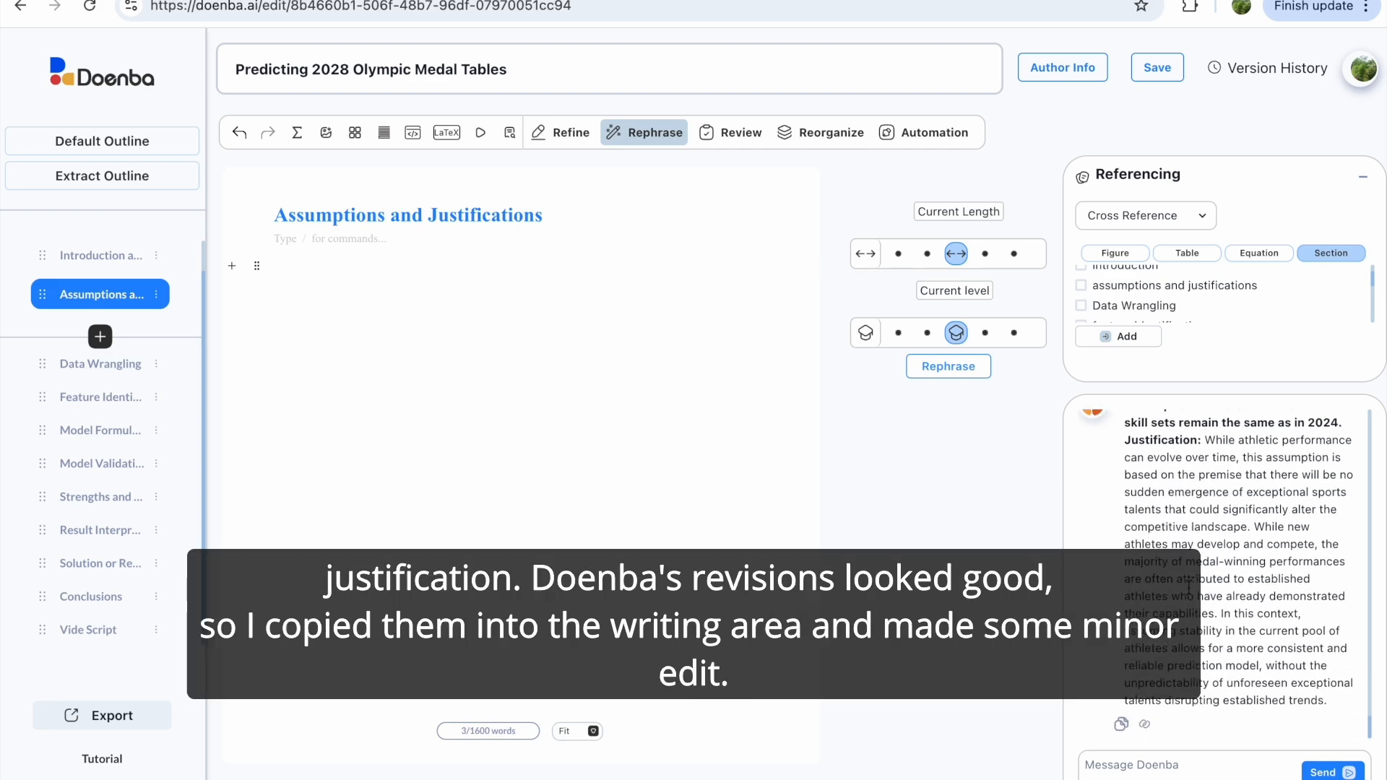
# Copy the first three assumptions with their justifications from the chat answer into the empty Assumptions and Justifications section
pyautogui.scroll(5, 1147, 639)
pyautogui.scroll(-1, 1182, 597)
pyautogui.keyDown('shift'); pyautogui.click(1179, 592); pyautogui.keyUp('shift')
pyautogui.click(279, 239)
pyautogui.rightClick(279, 238)
pyautogui.click(335, 397)
# Add the chat's revised assumption about athletes' abilities and its justification as item 4 of the list, removing surplus characters
pyautogui.scroll(-8, 1229, 653)
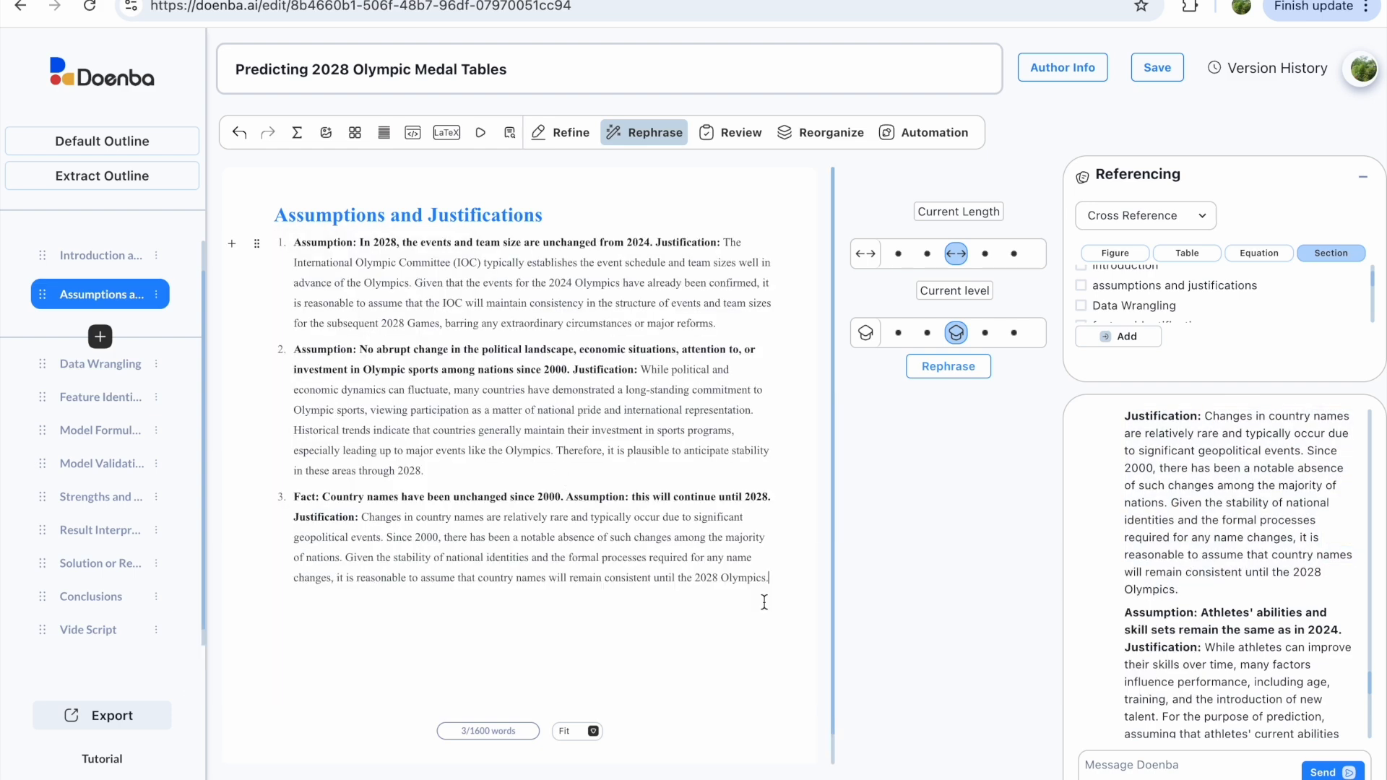
pyautogui.click(767, 577)
pyautogui.press('Return')
pyautogui.rightClick(404, 604)
pyautogui.click(433, 609)
pyautogui.click(311, 604)
pyautogui.press('BackSpace')
pyautogui.press('BackSpace')
pyautogui.press('BackSpace')
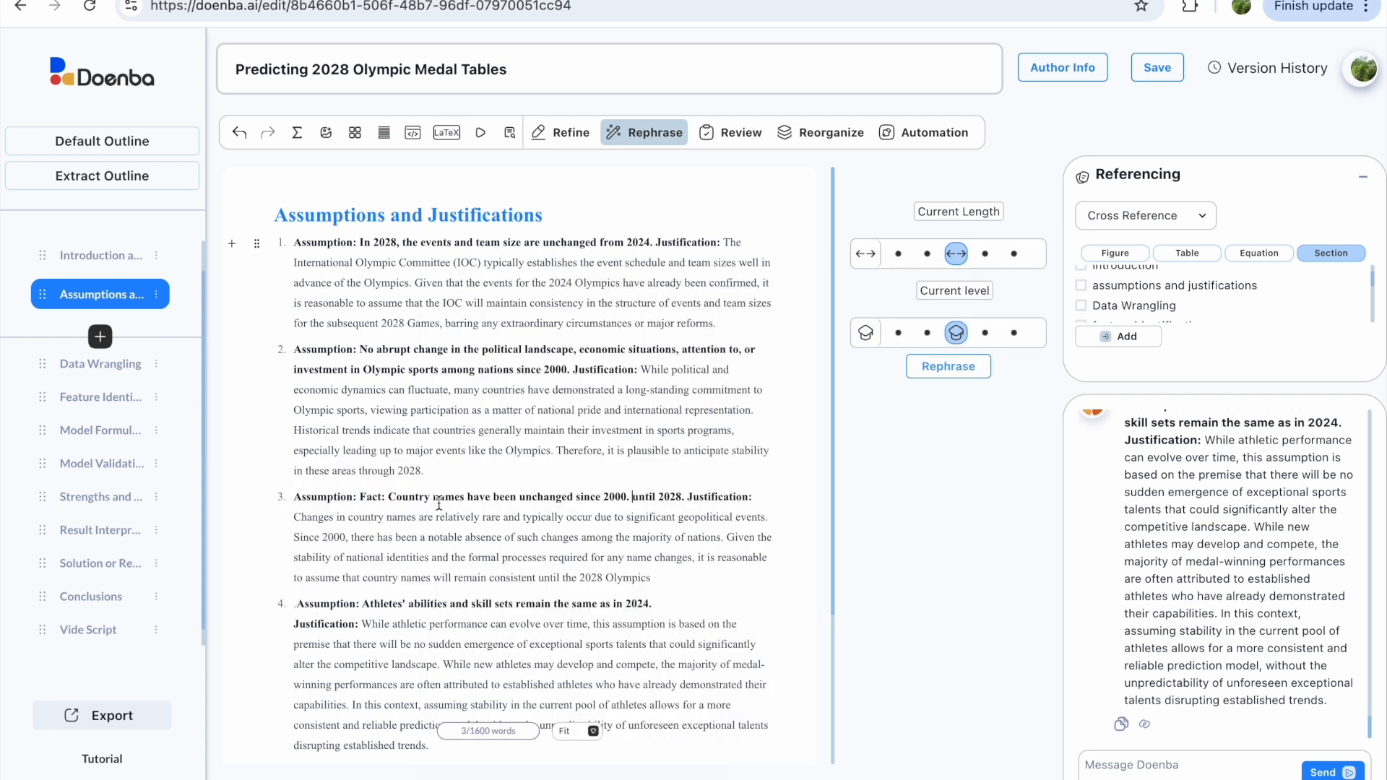
# Reword the third assumption to "Country names will remain the same." and preview the section
pyautogui.moveTo(439, 497); pyautogui.dragTo(591, 500)
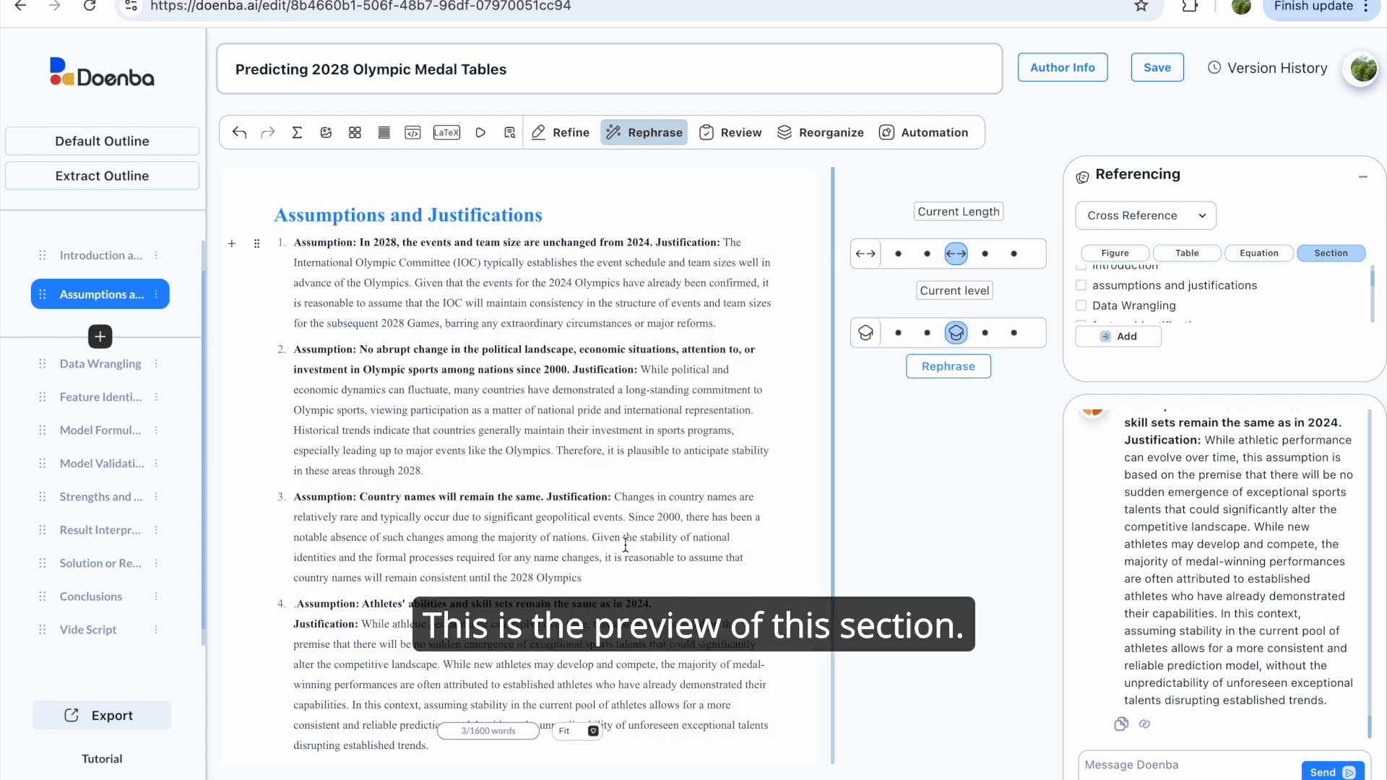
pyautogui.scroll(-1, 531, 469)
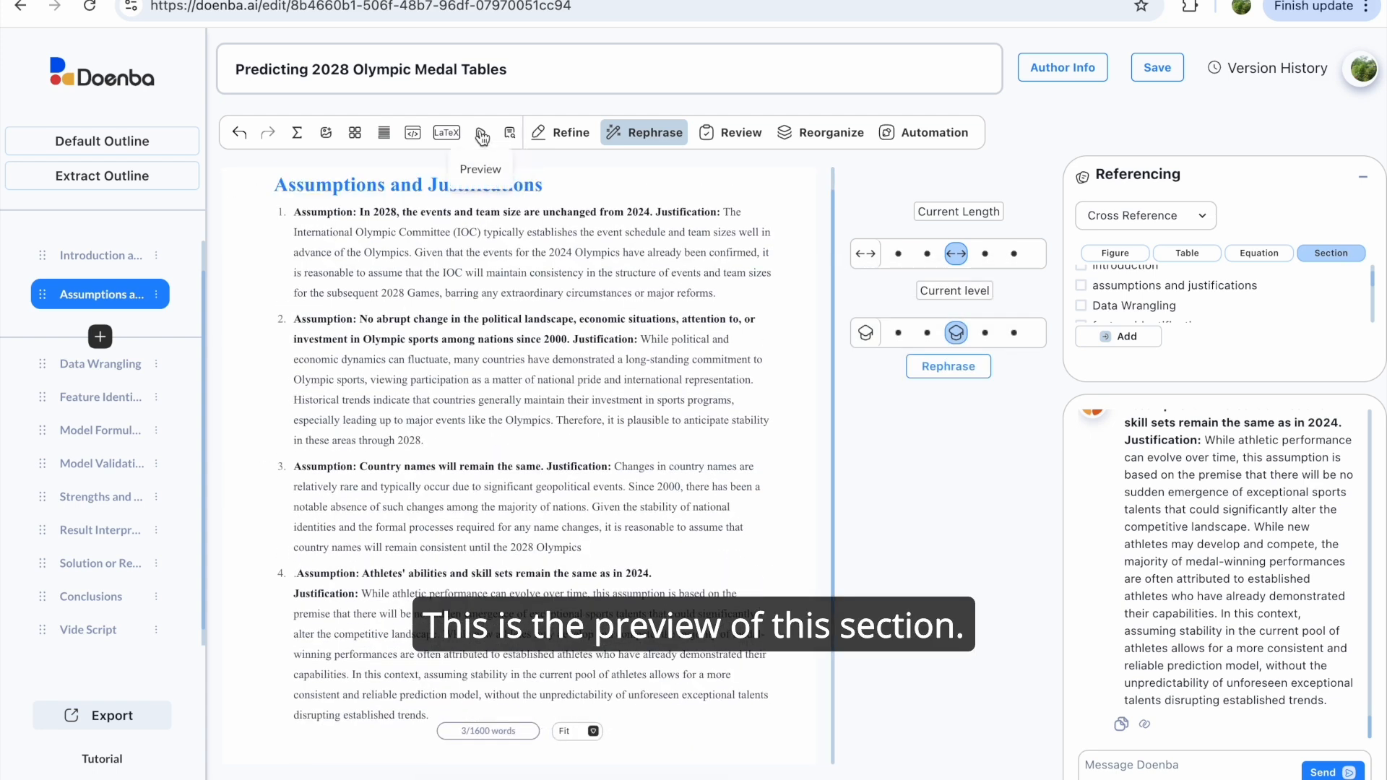
pyautogui.click(481, 134)
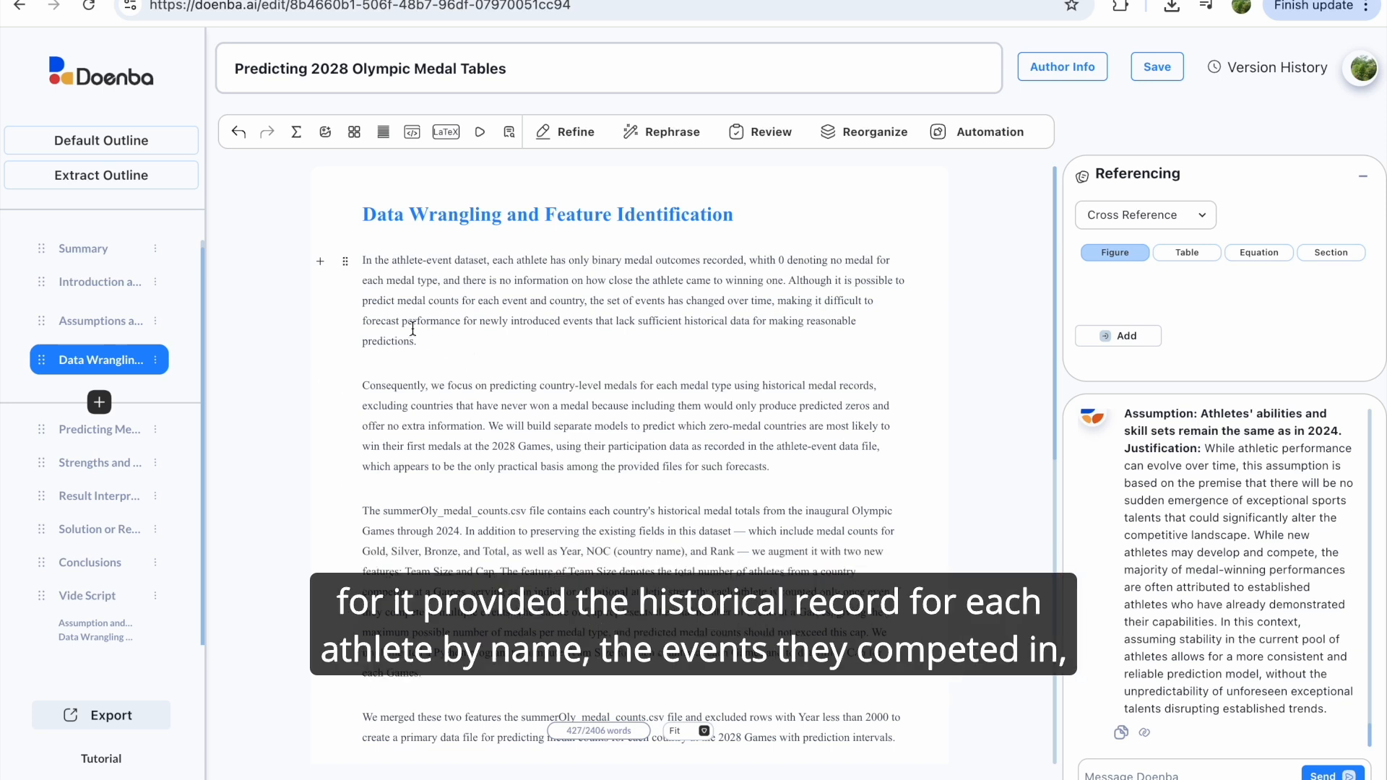
# Read through the Data Wrangling and Feature Identification section, from the athlete-event dataset paragraph to the note on number of events
pyautogui.click(364, 262)
pyautogui.moveTo(364, 262); pyautogui.dragTo(418, 338)
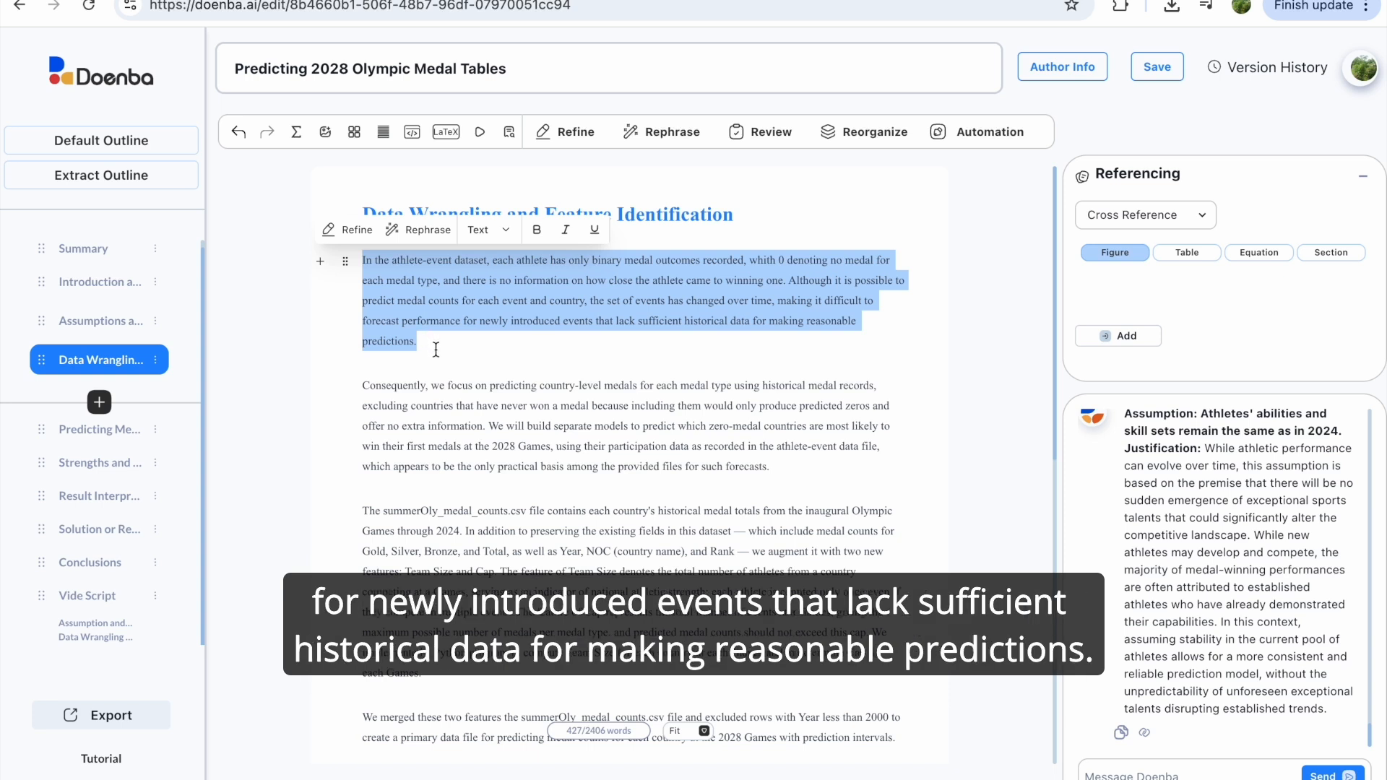
pyautogui.click(436, 350)
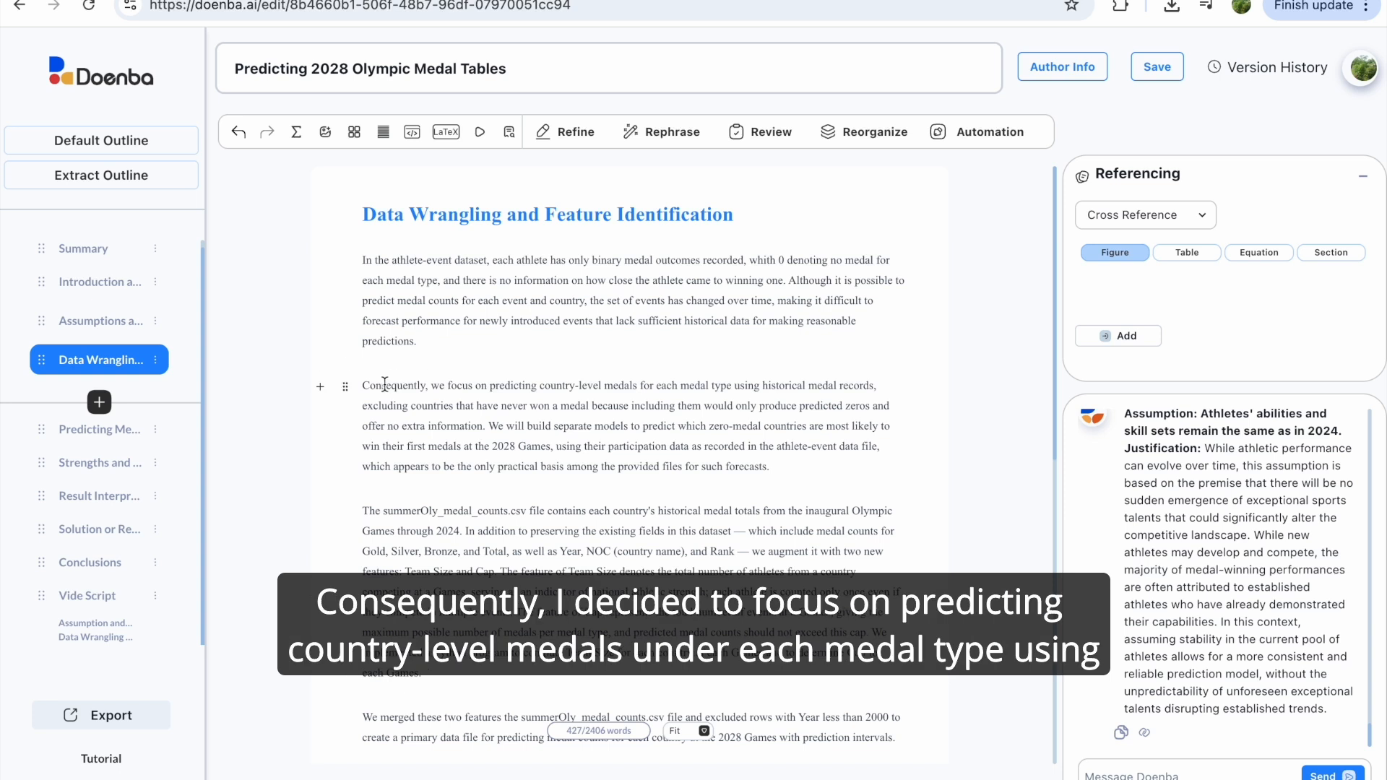
pyautogui.moveTo(363, 388); pyautogui.dragTo(768, 466)
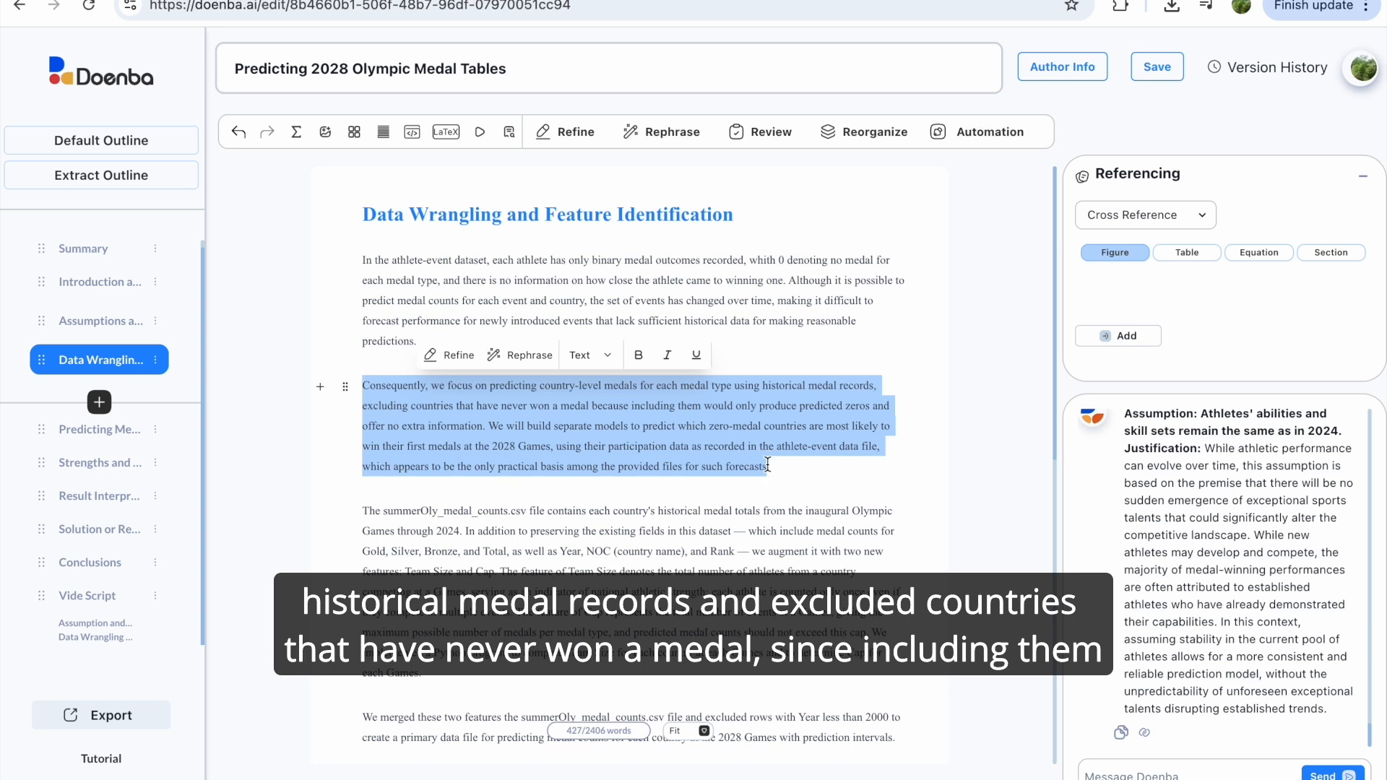
pyautogui.click(917, 484)
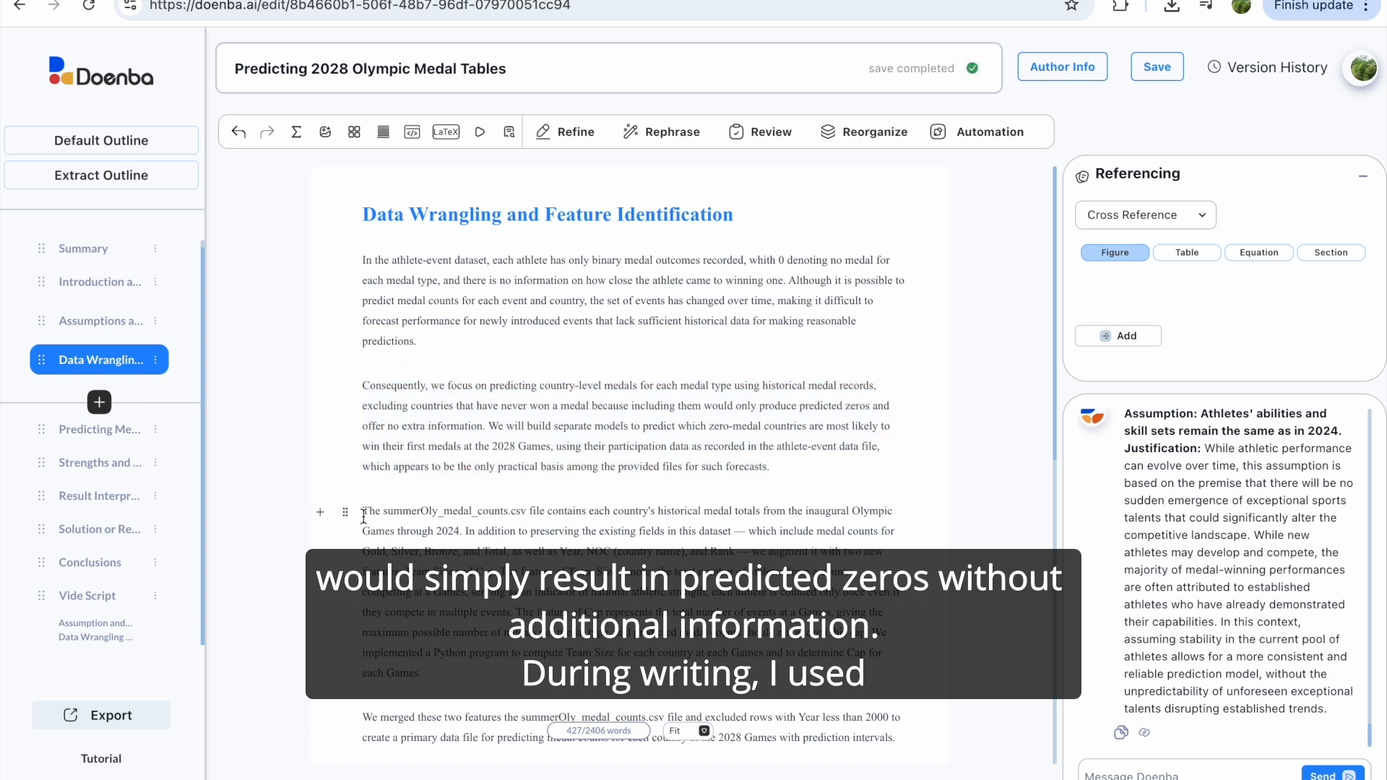
pyautogui.moveTo(364, 516); pyautogui.dragTo(804, 664)
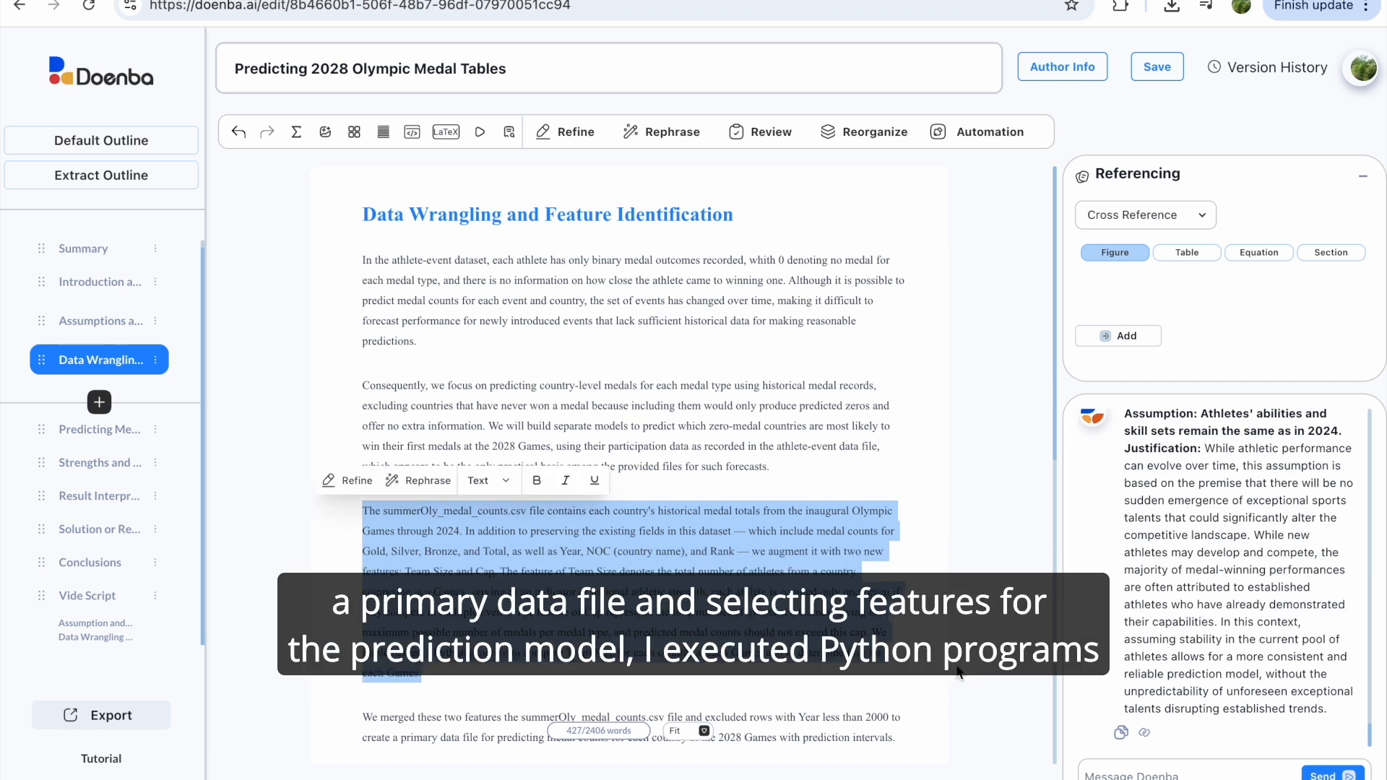
pyautogui.click(957, 670)
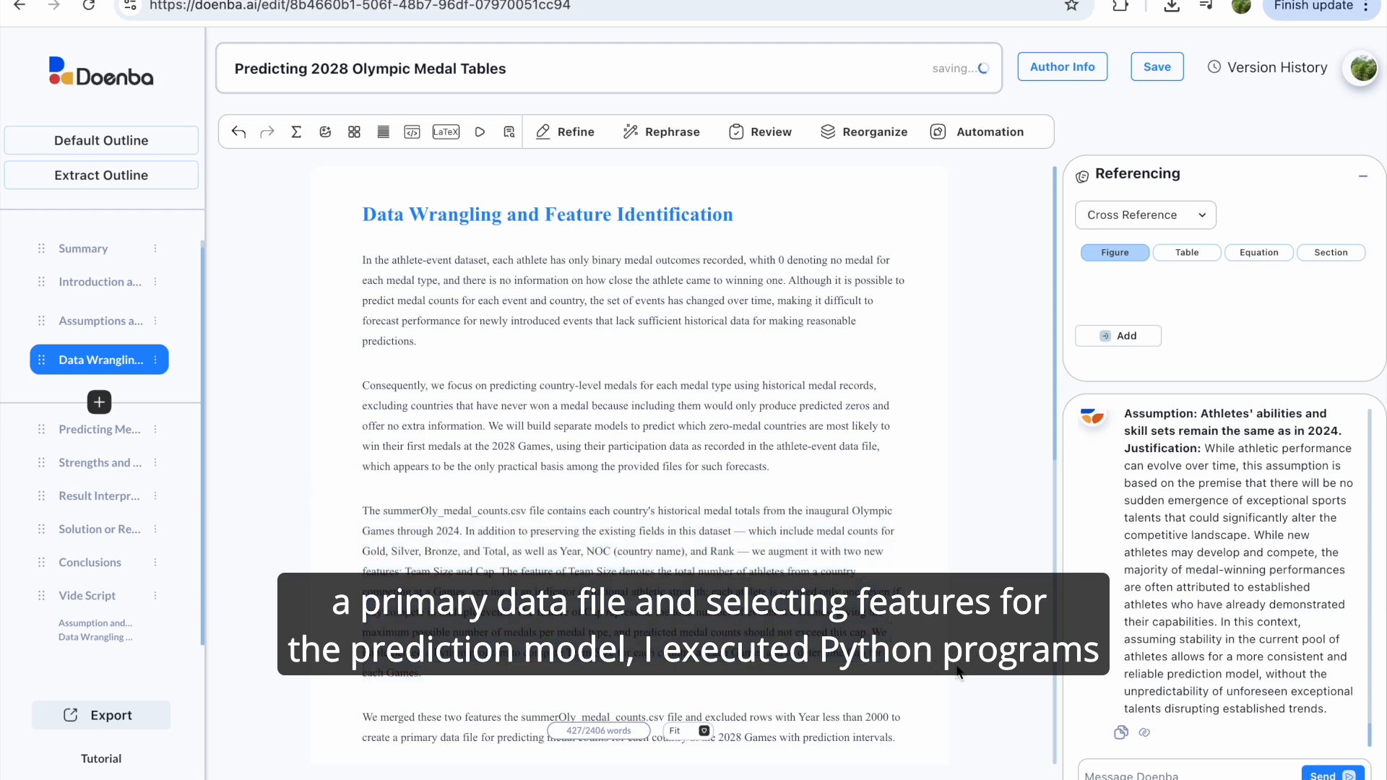
pyautogui.scroll(-2, 957, 671)
pyautogui.scroll(-2, 957, 671)
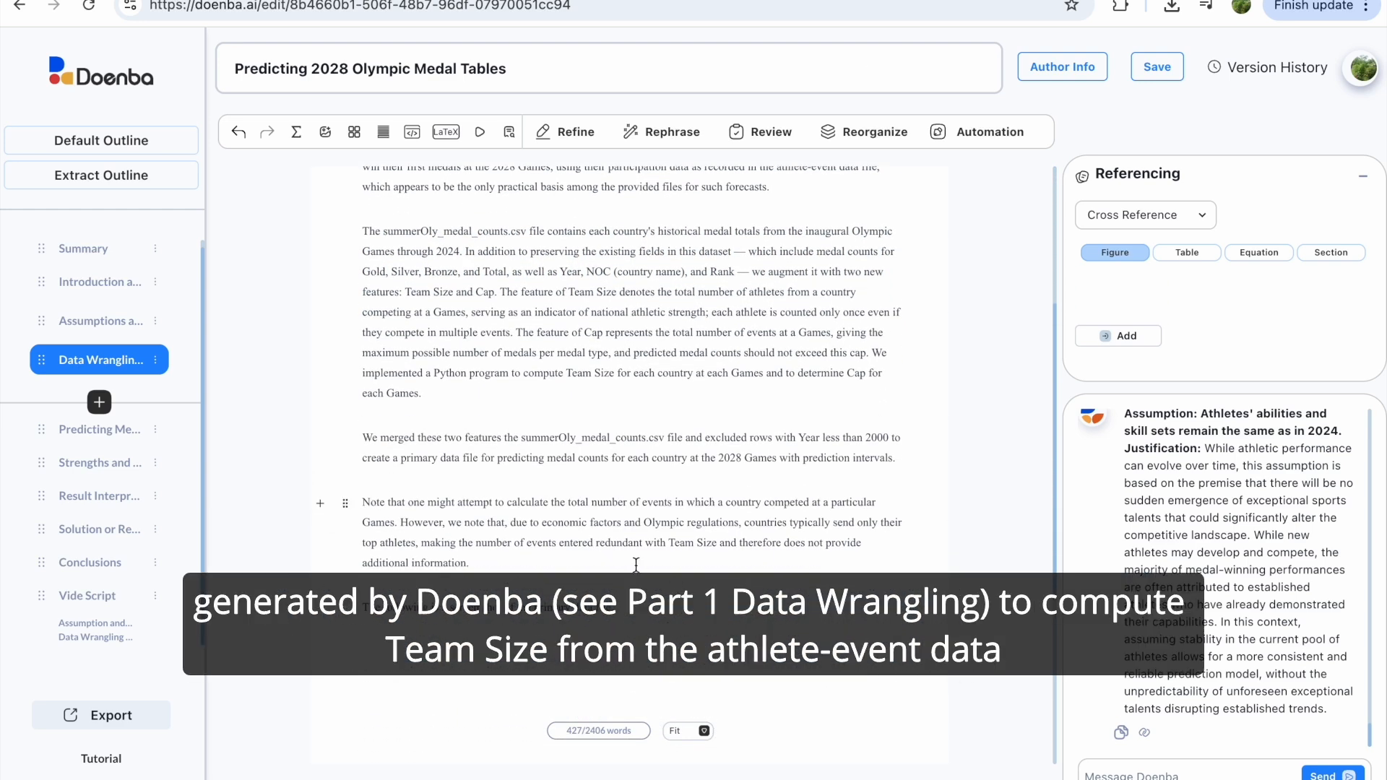
pyautogui.click(364, 439)
pyautogui.moveTo(363, 439); pyautogui.dragTo(684, 474)
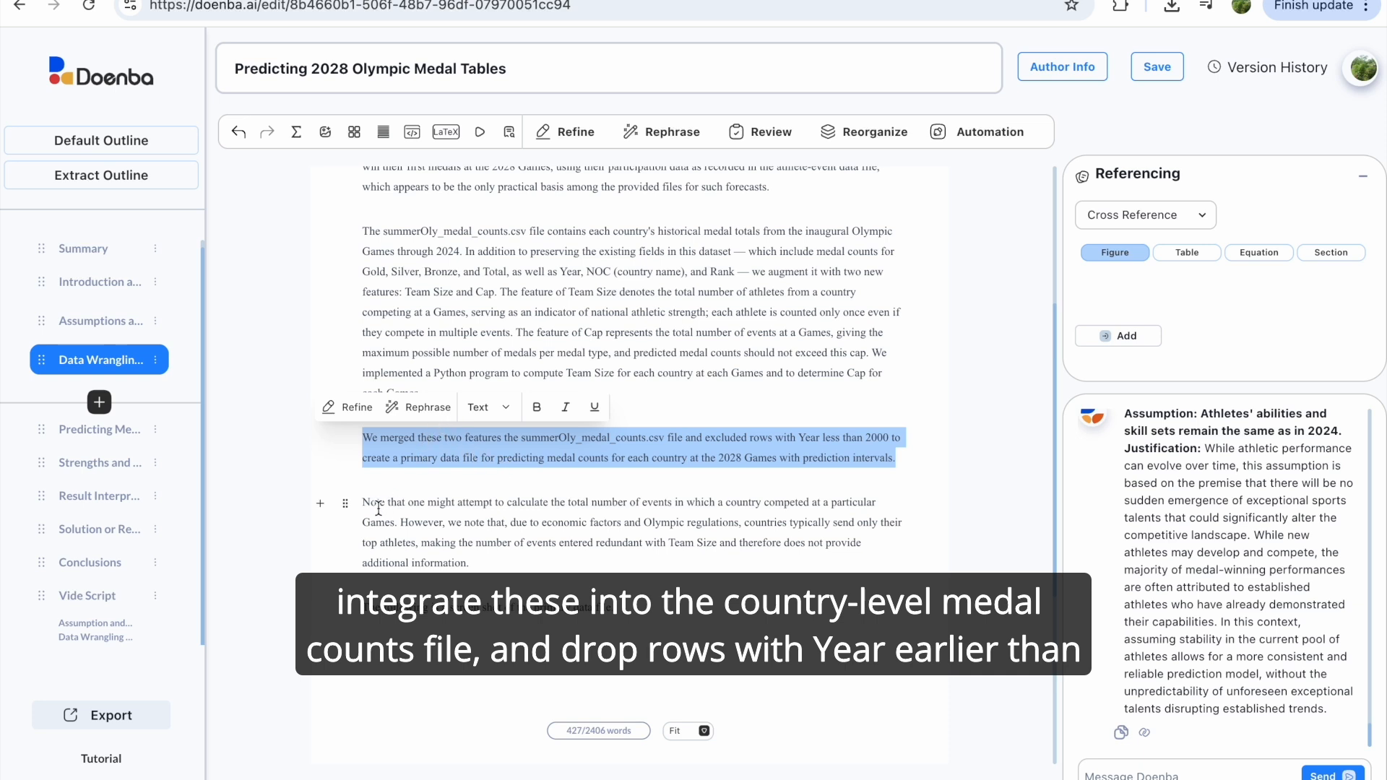
pyautogui.moveTo(365, 504); pyautogui.dragTo(468, 564)
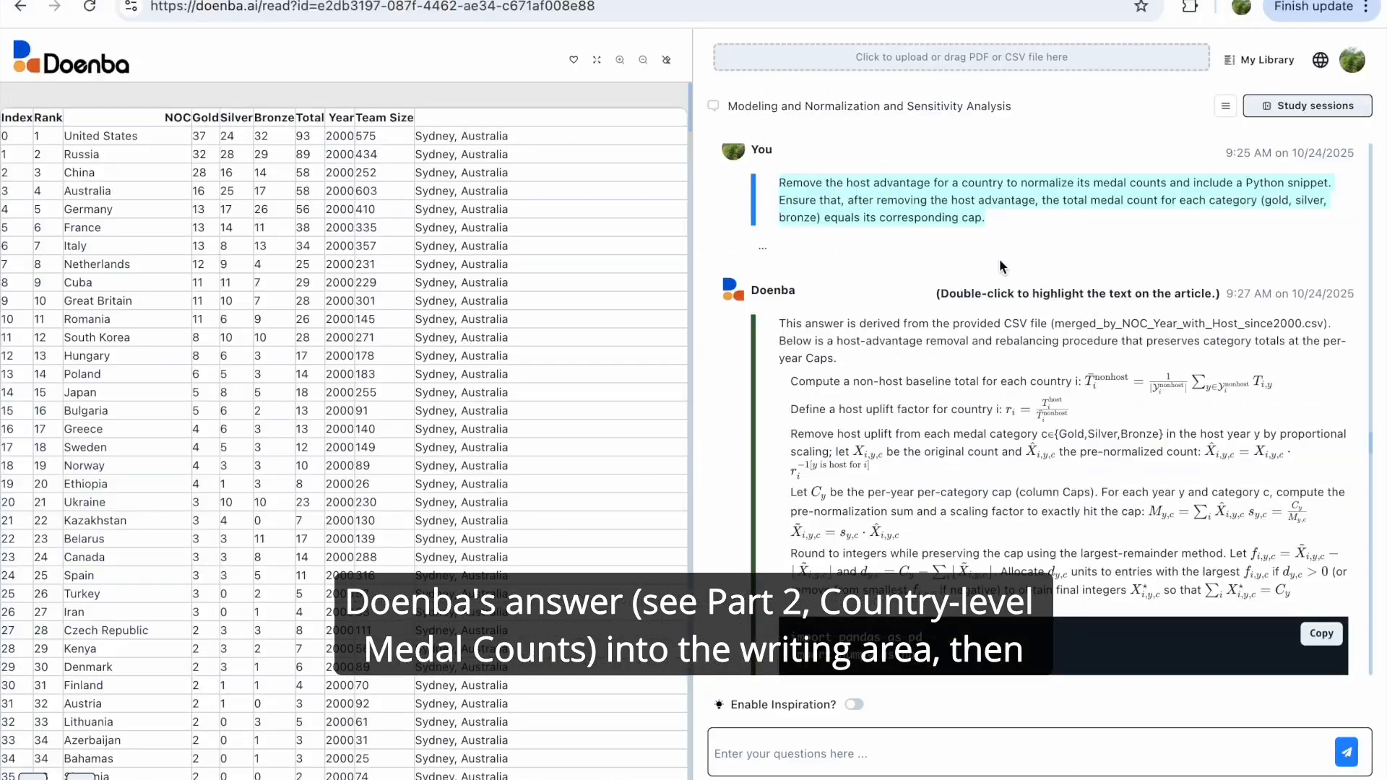
# Copy the host-advantage removal procedure above the Python code in the study session and paste it at the end of the Data Wrangling section
pyautogui.scroll(-1, 940, 253)
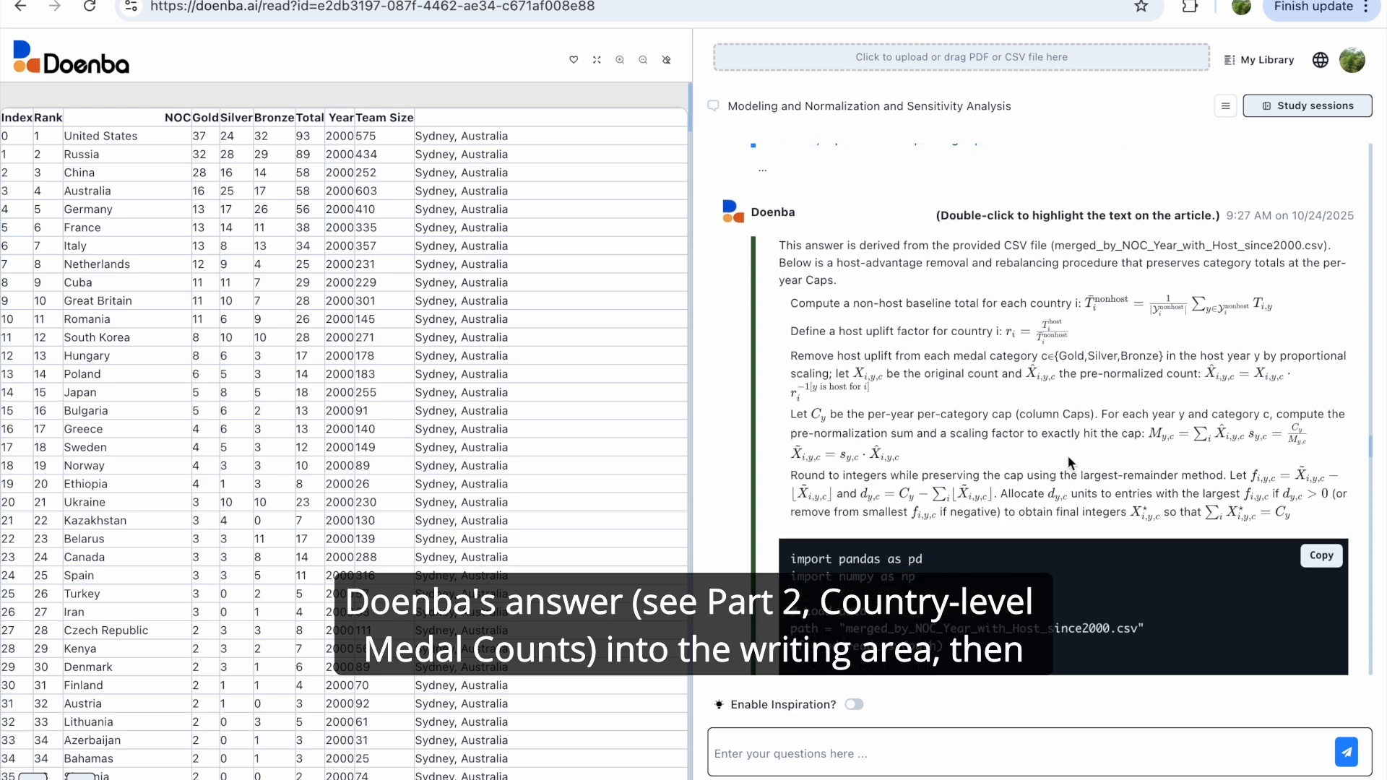
pyautogui.keyDown('shift'); pyautogui.click(1294, 518); pyautogui.keyUp('shift')
pyautogui.rightClick(959, 249)
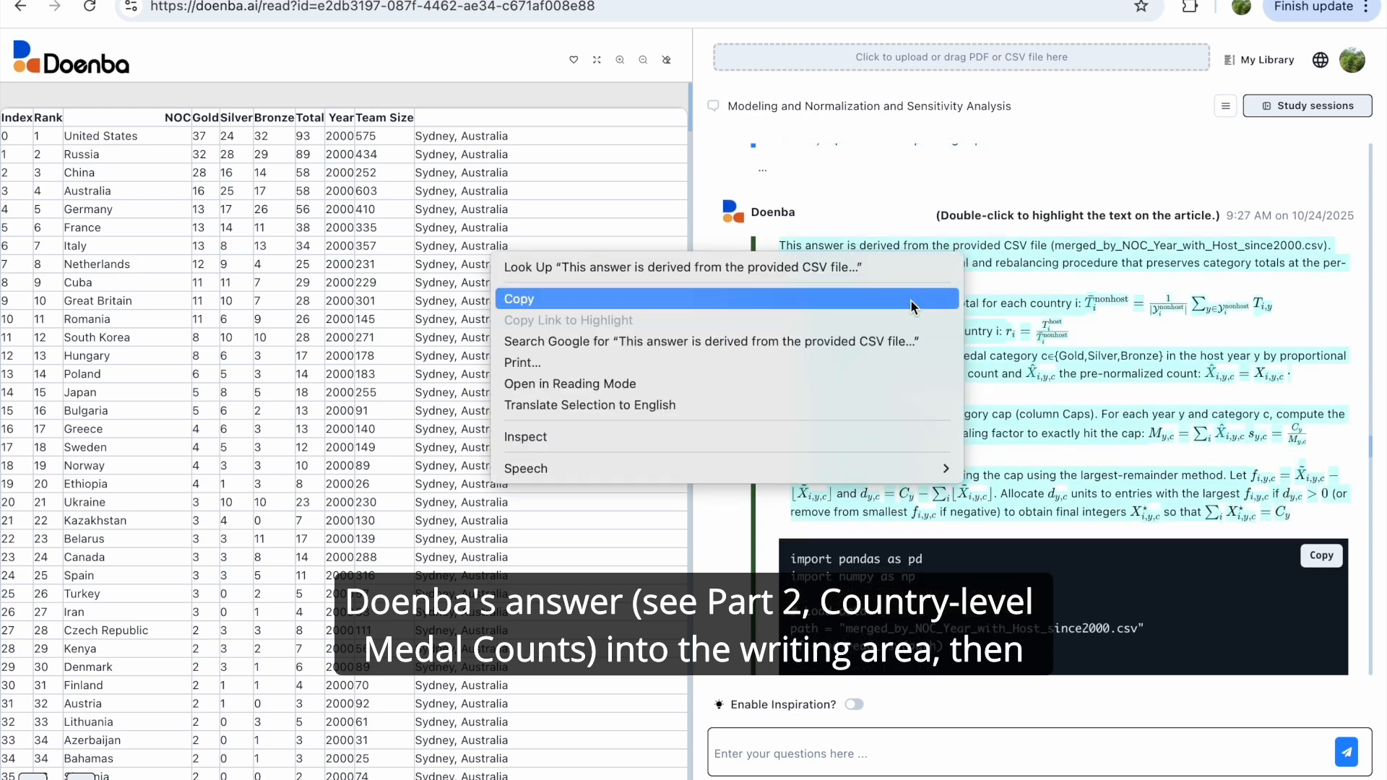
pyautogui.click(913, 303)
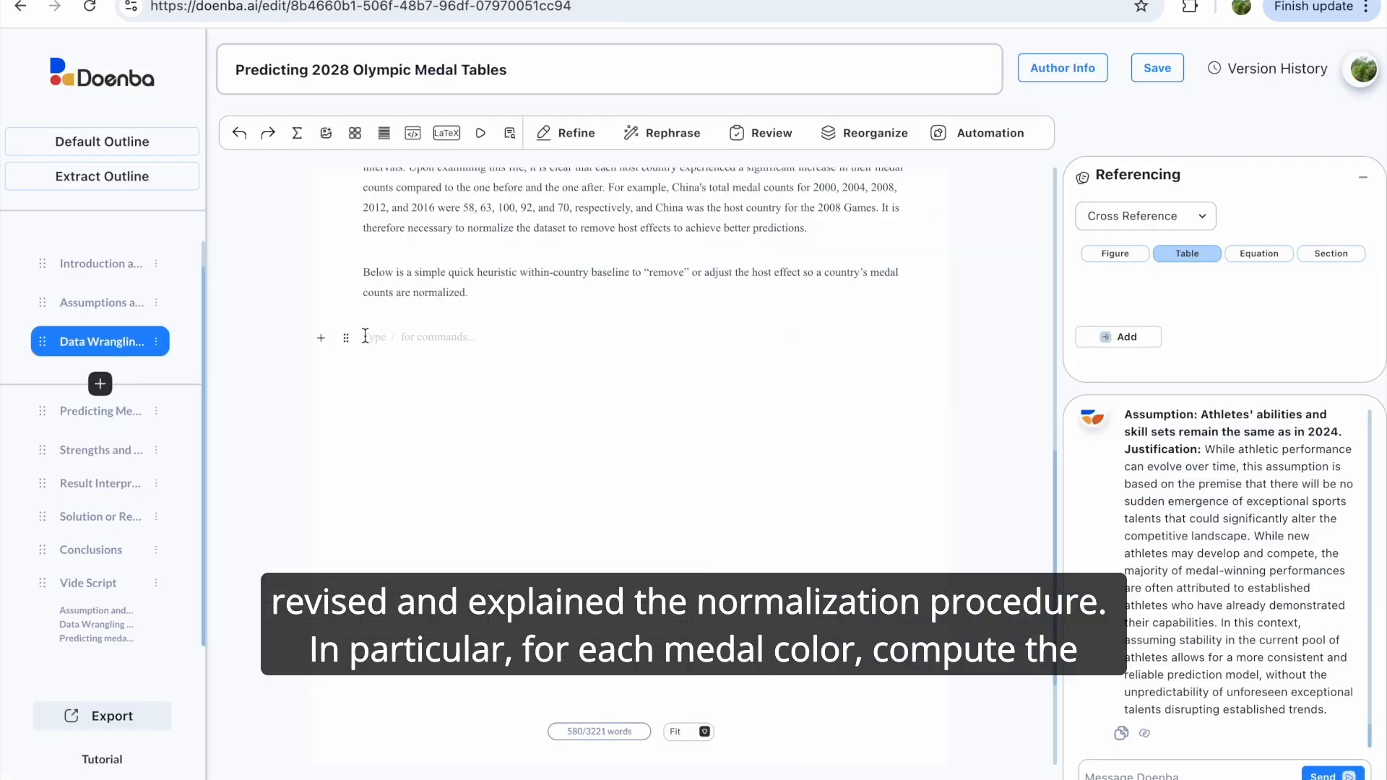
pyautogui.rightClick(364, 334)
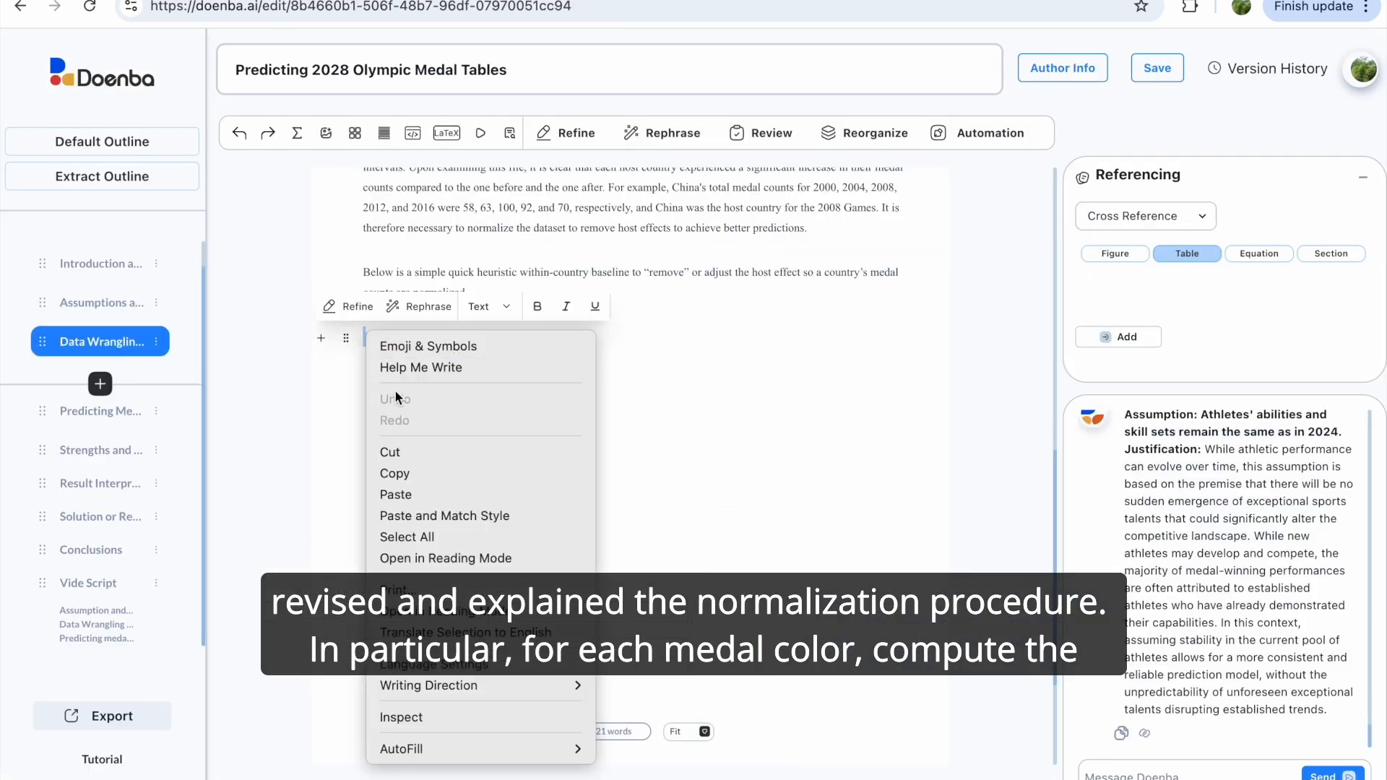
pyautogui.click(405, 495)
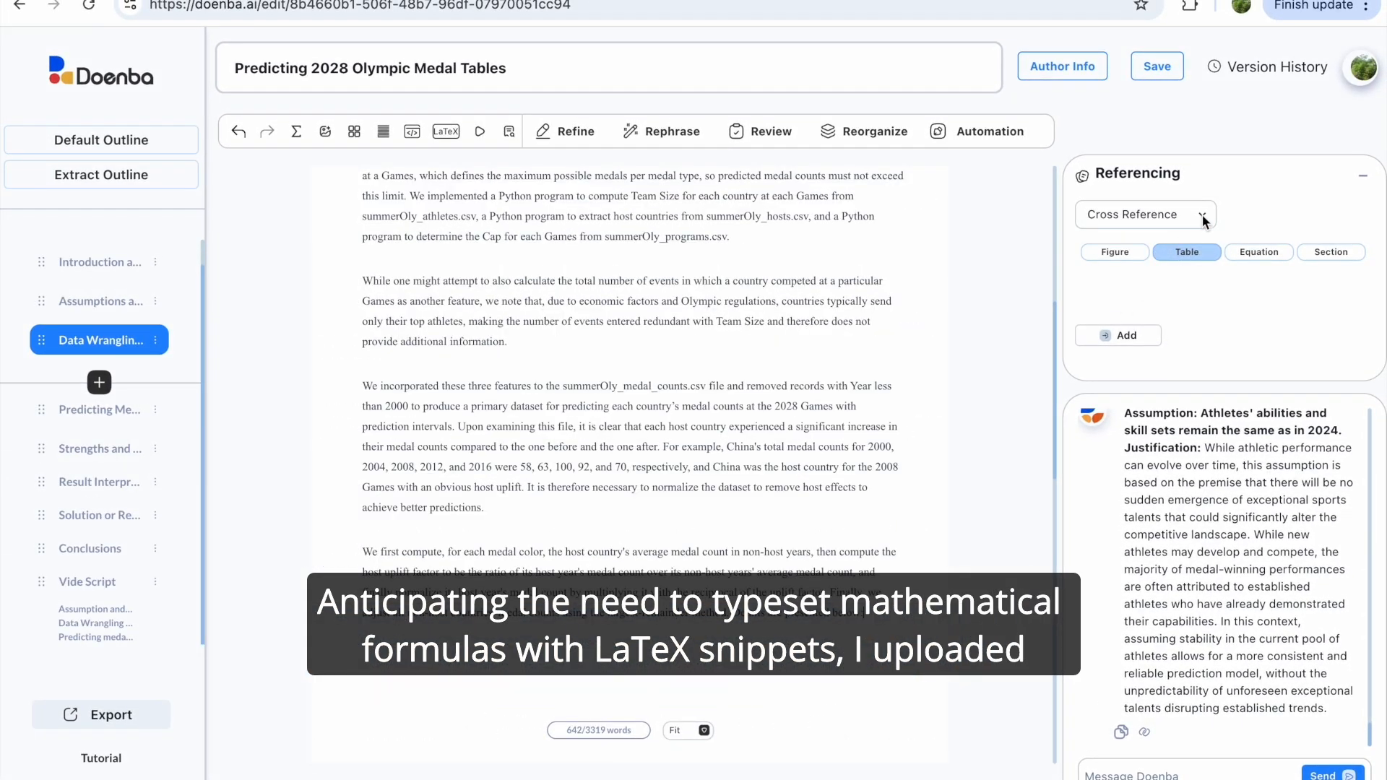
# Add the LaTeX package \usepackage{amsmath} to the document's references
pyautogui.click(1202, 214)
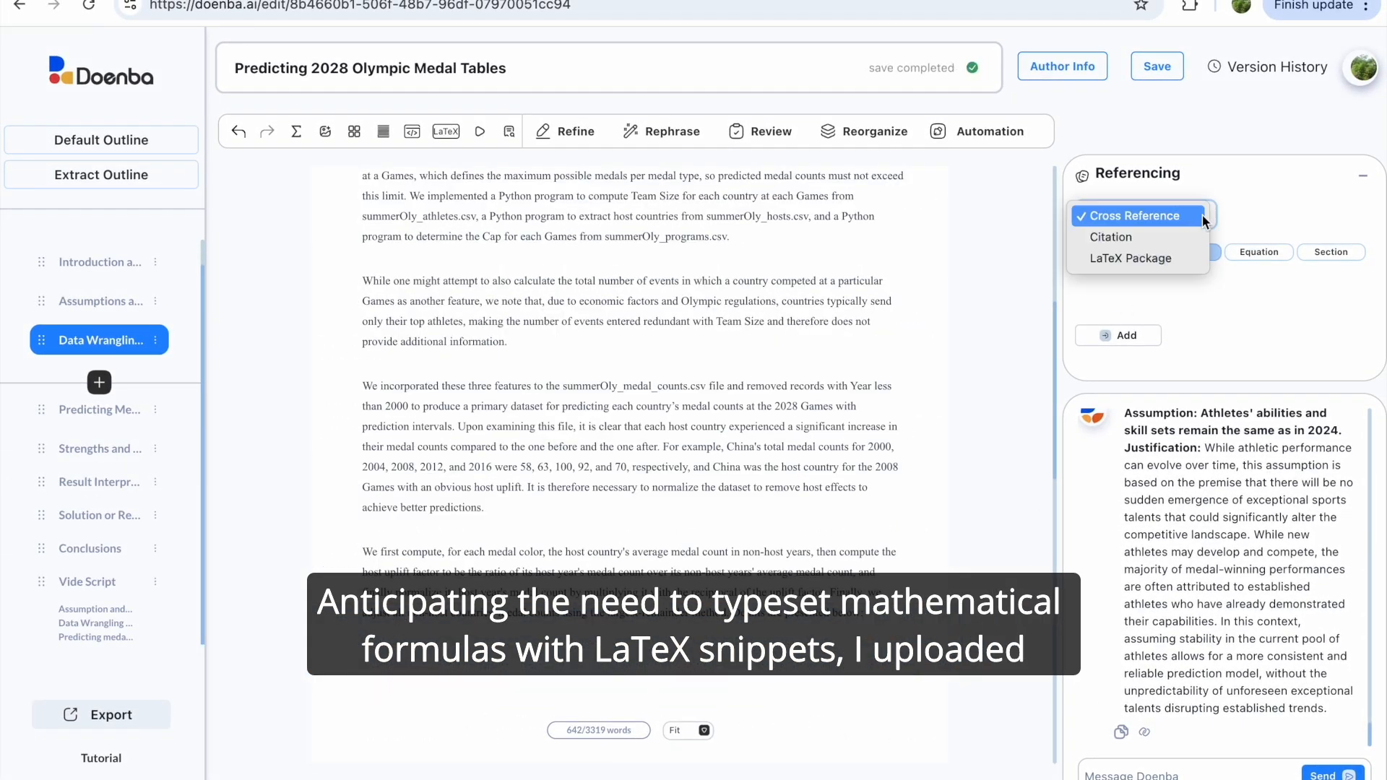
pyautogui.click(1156, 265)
pyautogui.click(1338, 356)
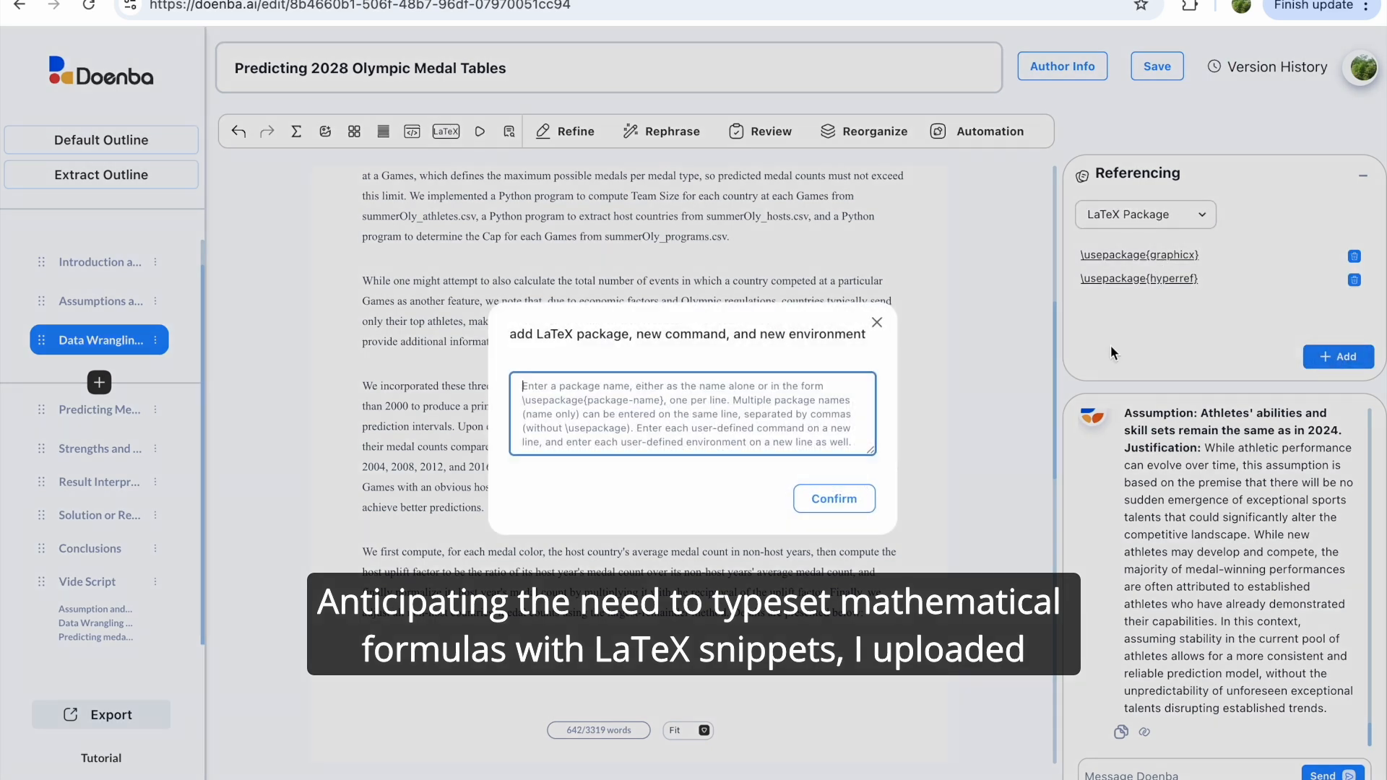
pyautogui.write('\\')
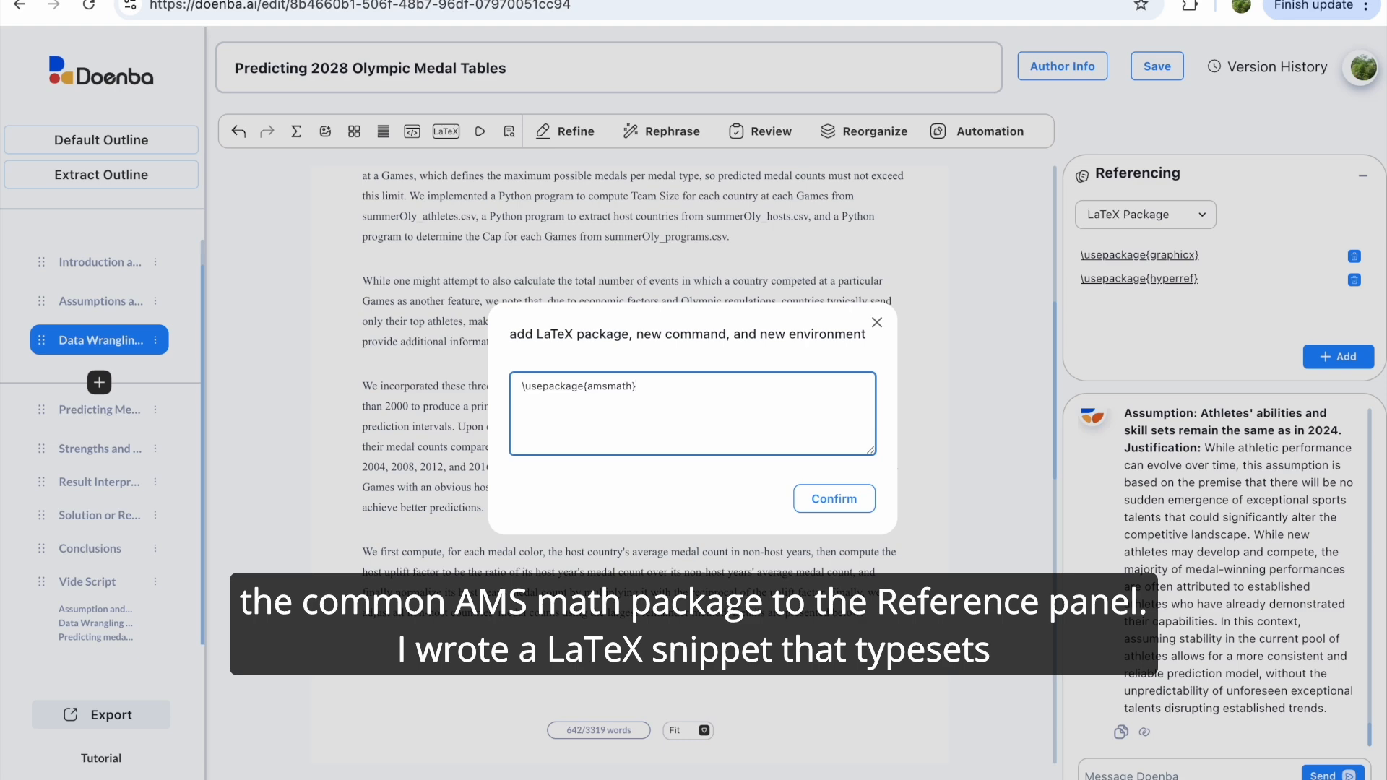
pyautogui.write('usepackage{amsmath}')
pyautogui.click(835, 499)
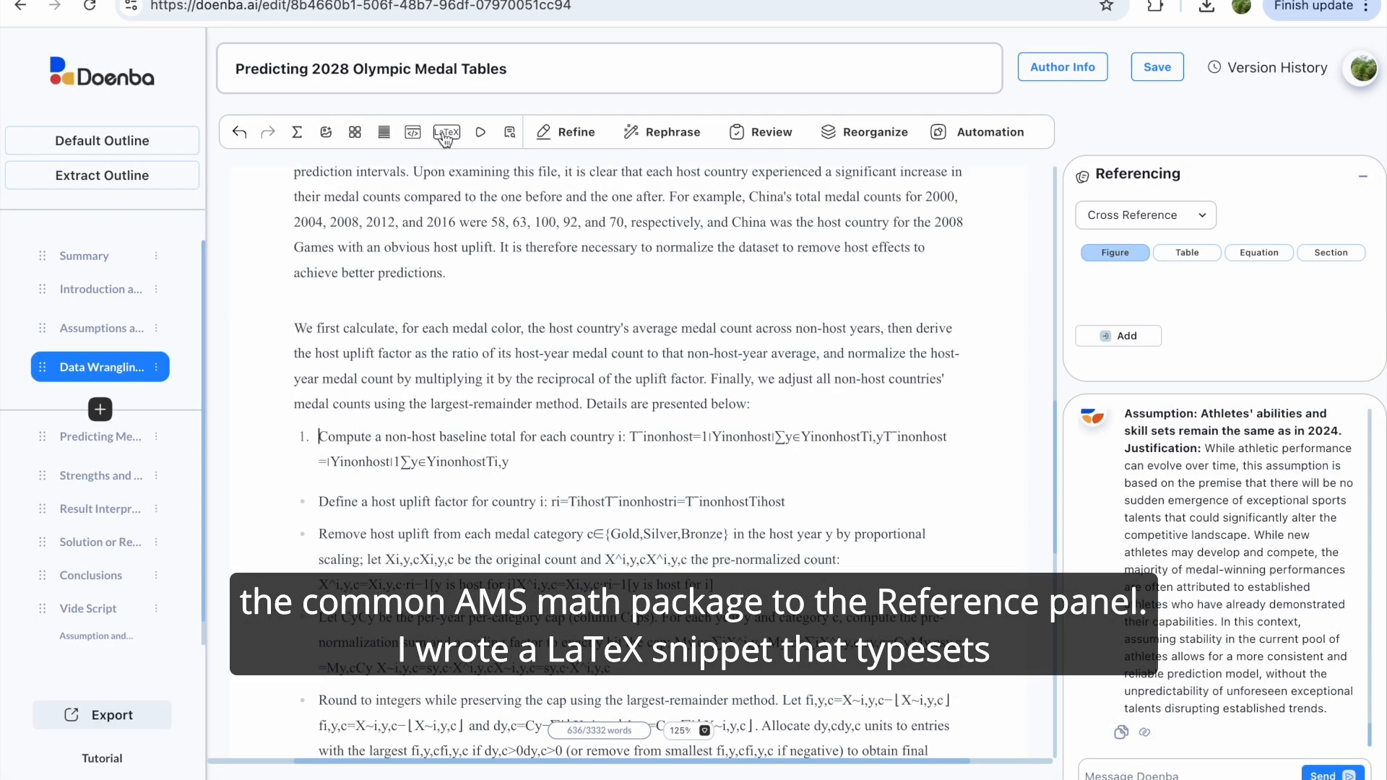
# Insert a LaTeX block typesetting the non-host baseline average below the normalization overview and preview the snippet
pyautogui.click(447, 134)
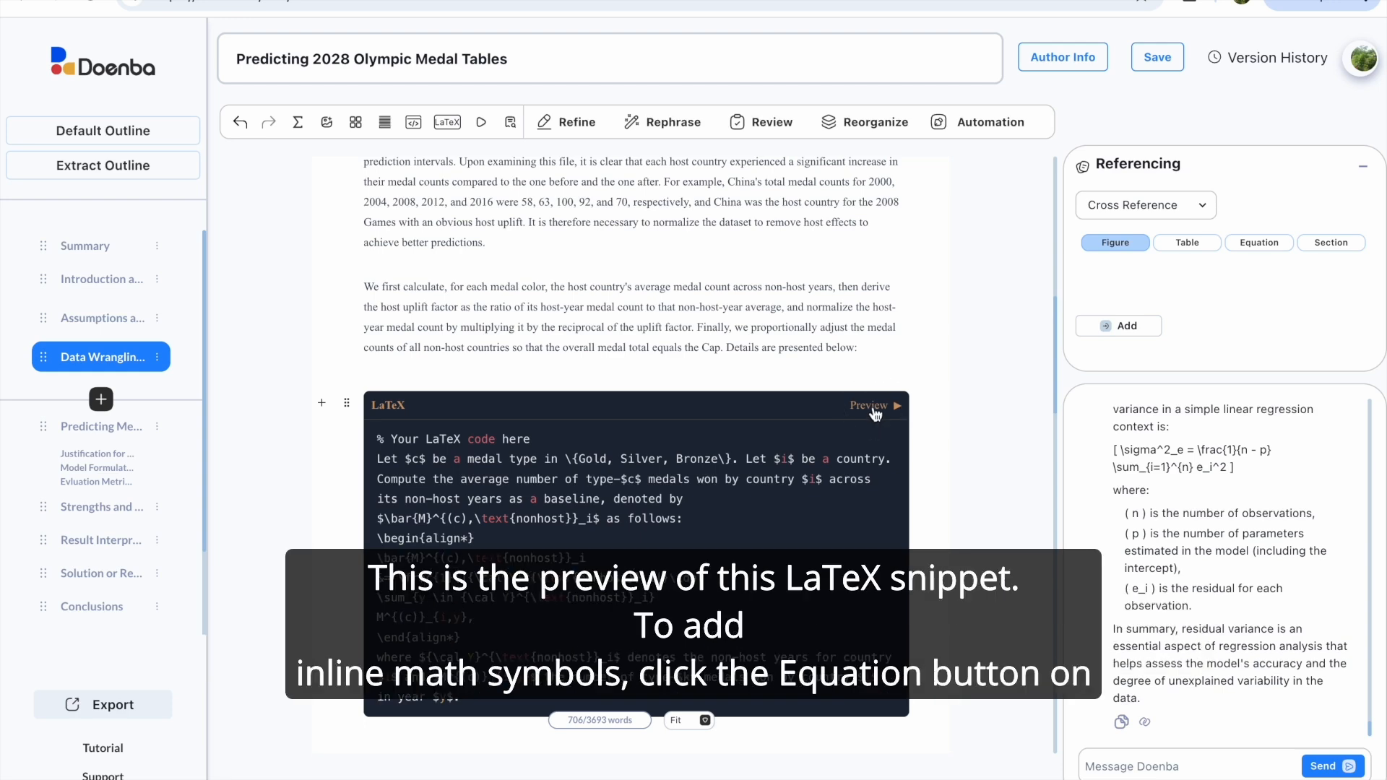
pyautogui.click(871, 407)
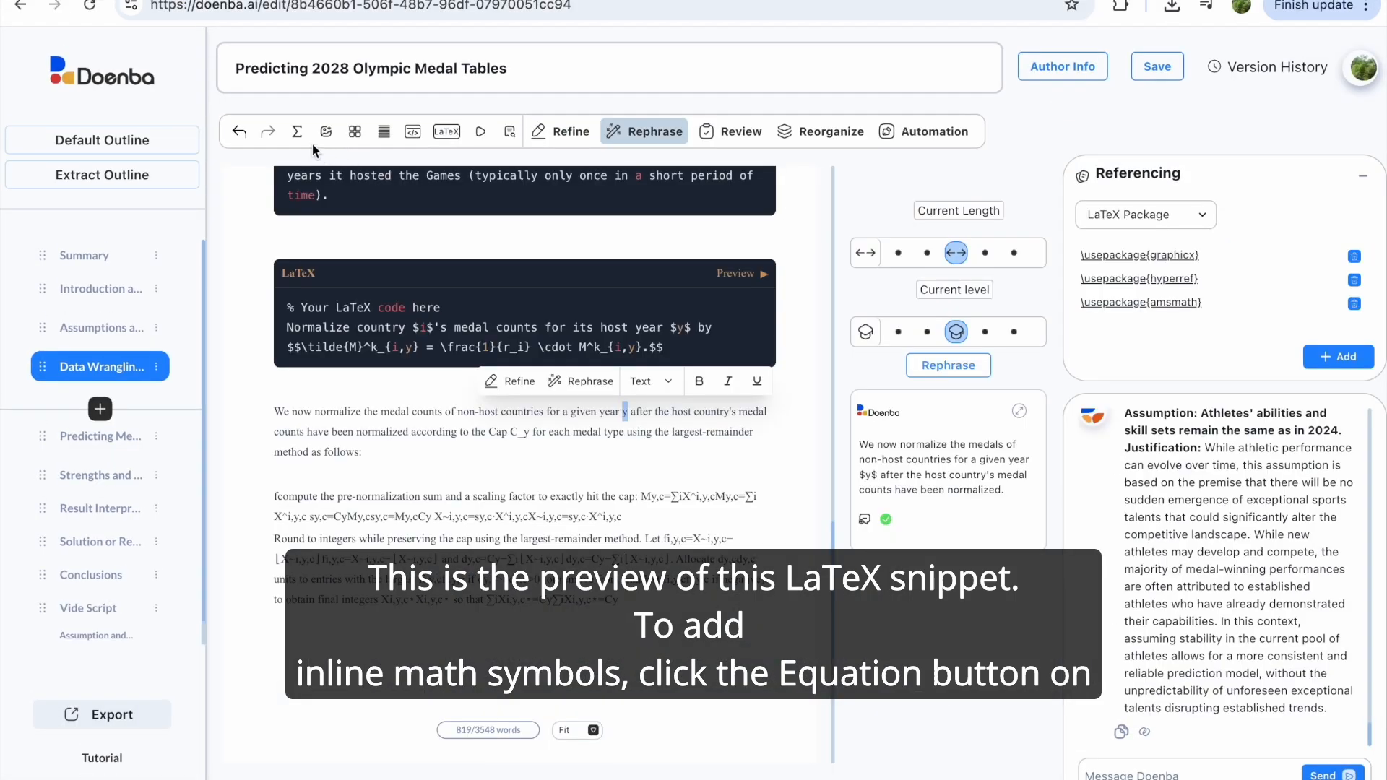
# Replace the plain y and C_y in the paragraph on normalizing non-host countries with inline math symbols
pyautogui.click(299, 136)
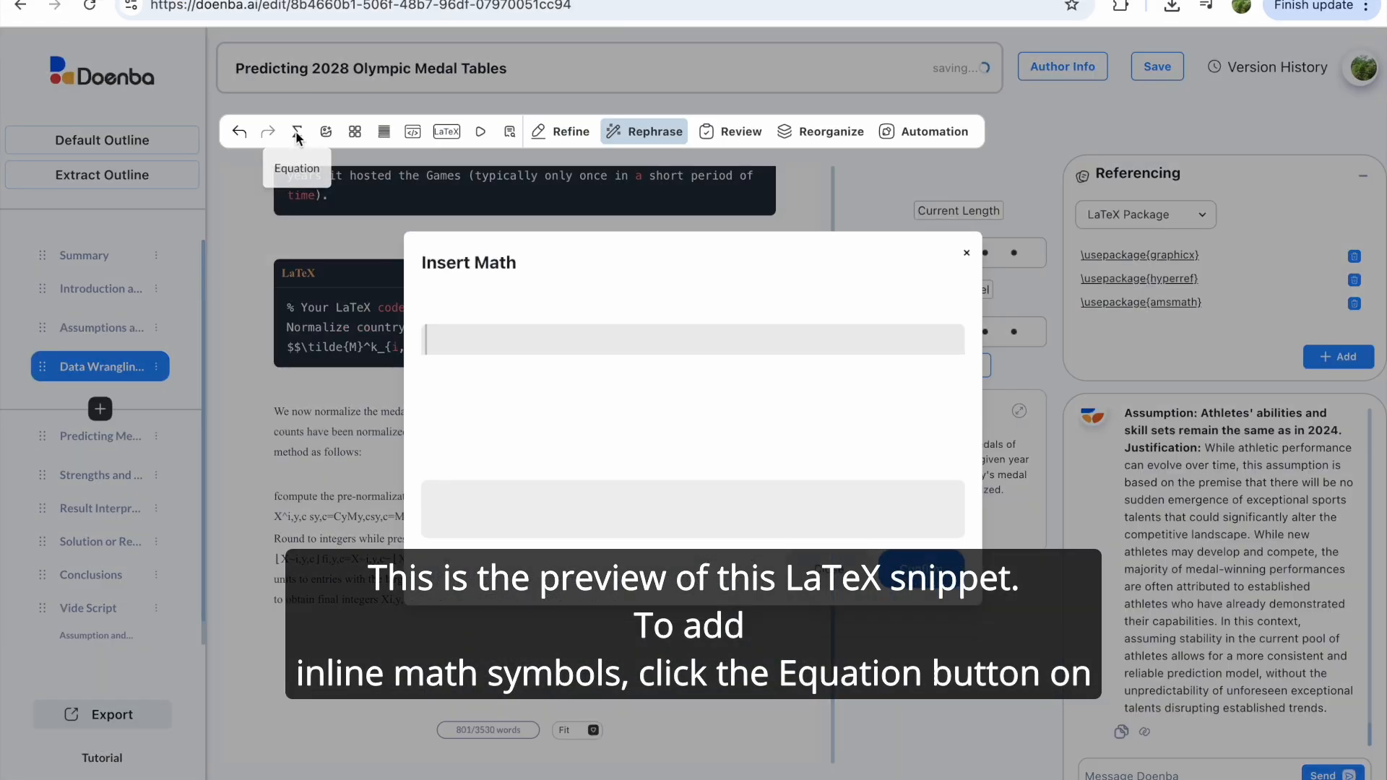
pyautogui.write('y')
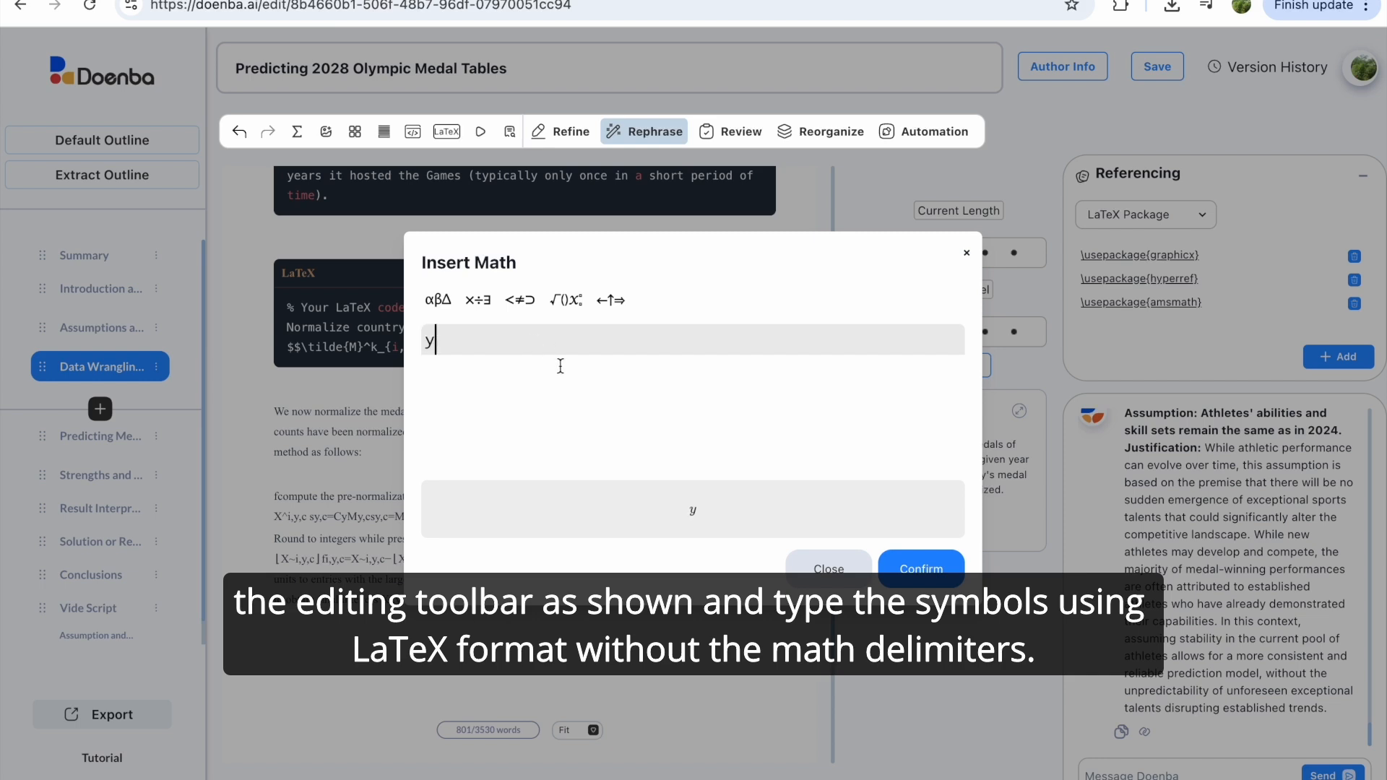
pyautogui.press('Return')
pyautogui.moveTo(510, 433); pyautogui.dragTo(529, 434)
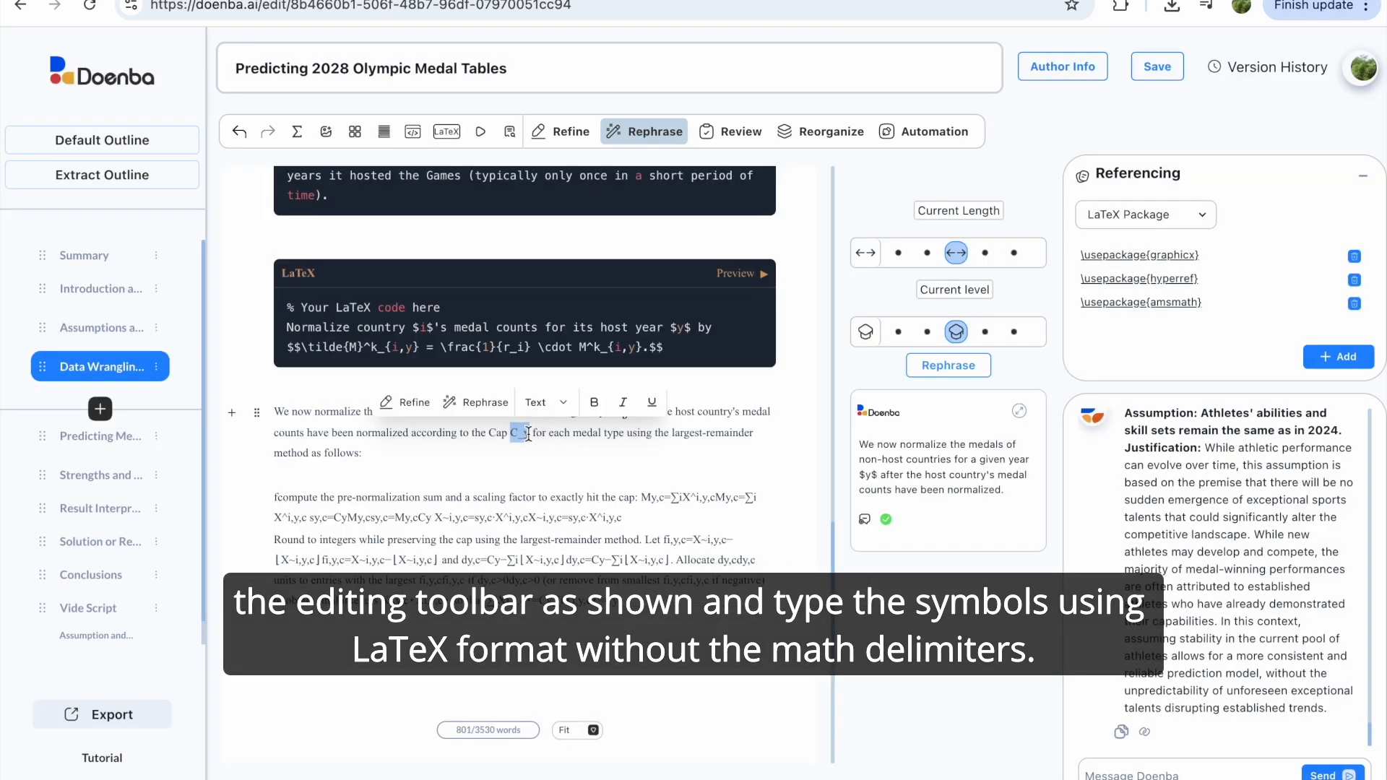
pyautogui.click(297, 132)
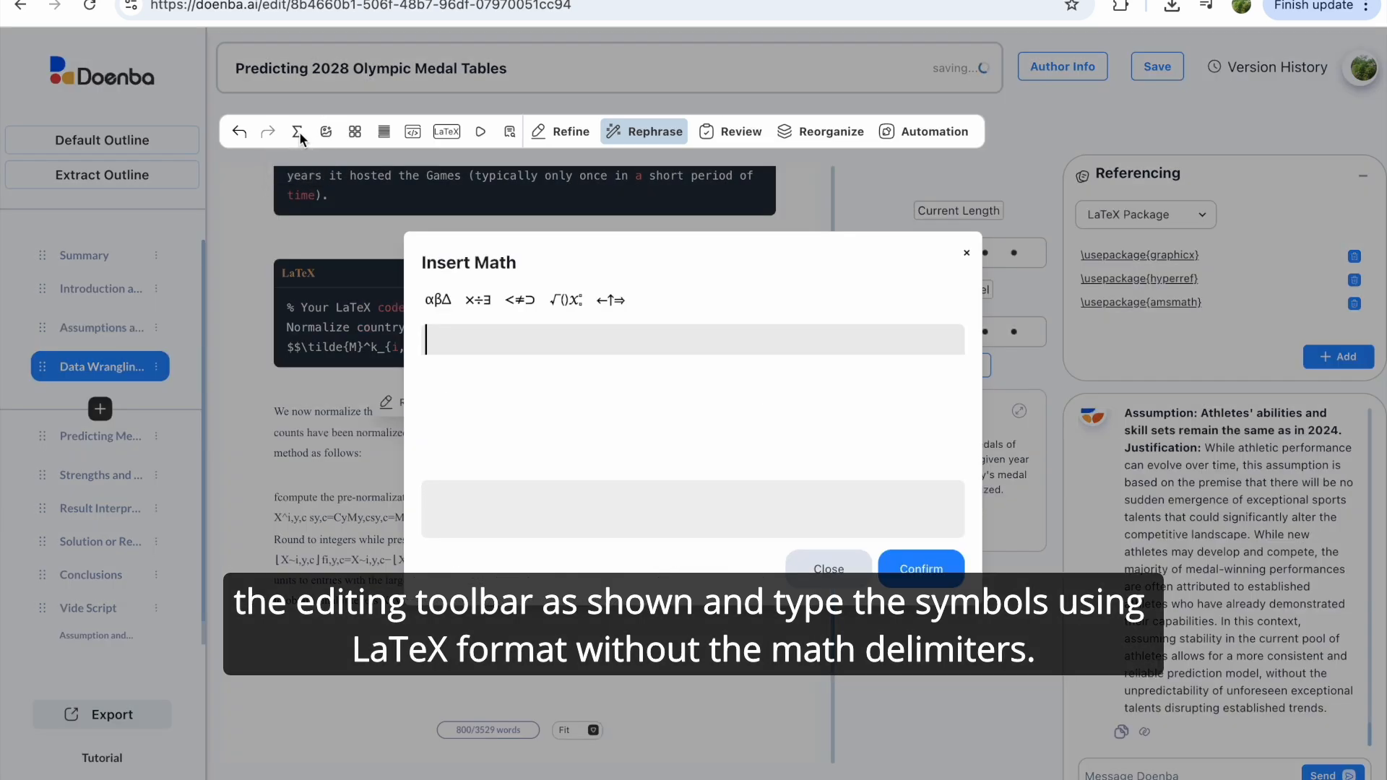
pyautogui.write('C_')
pyautogui.press('Return')
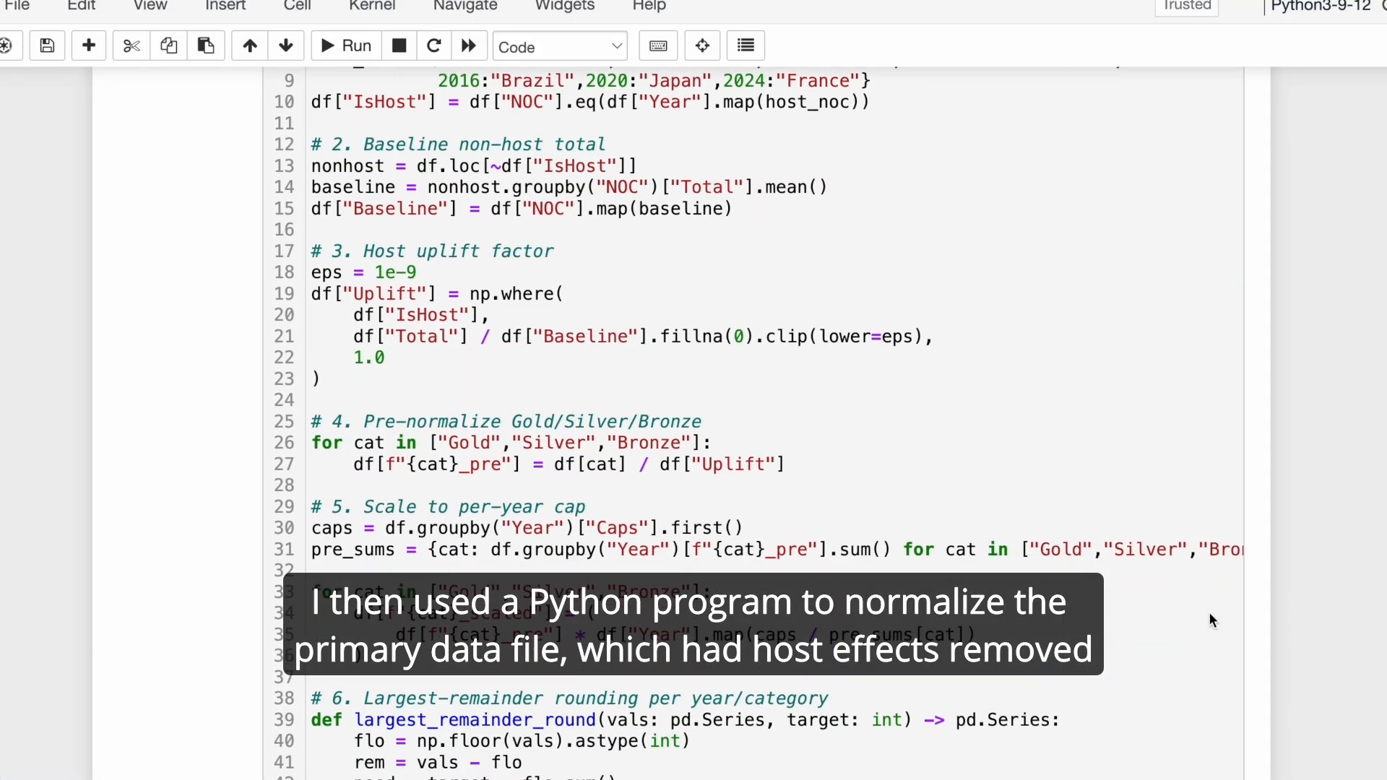
# Review the Python notebook code for baseline totals, host uplift, per-year cap scaling, largest-remainder rounding and the cap checks
pyautogui.scroll(-3, 1208, 613)
pyautogui.scroll(-5, 1210, 615)
pyautogui.scroll(-5, 1210, 614)
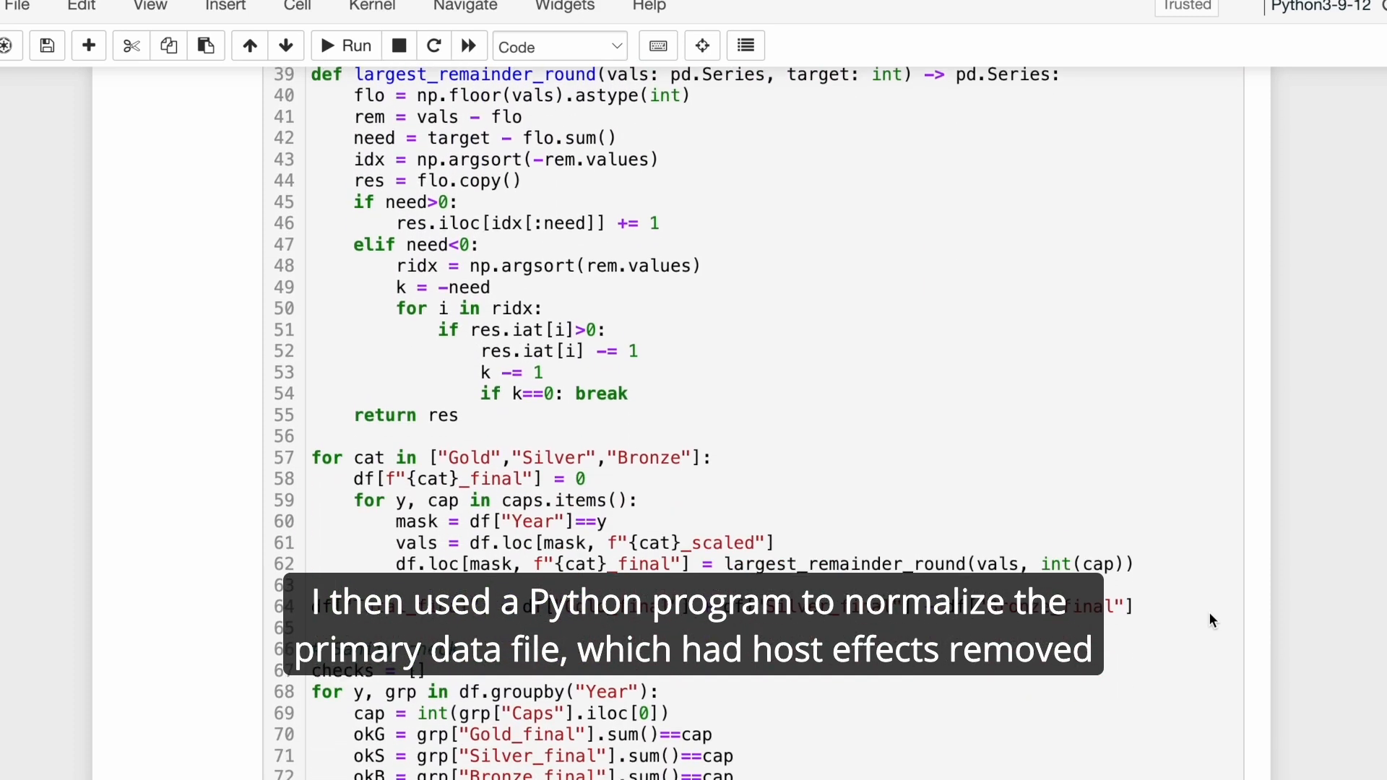
pyautogui.scroll(-5, 1210, 614)
pyautogui.scroll(-3, 1211, 620)
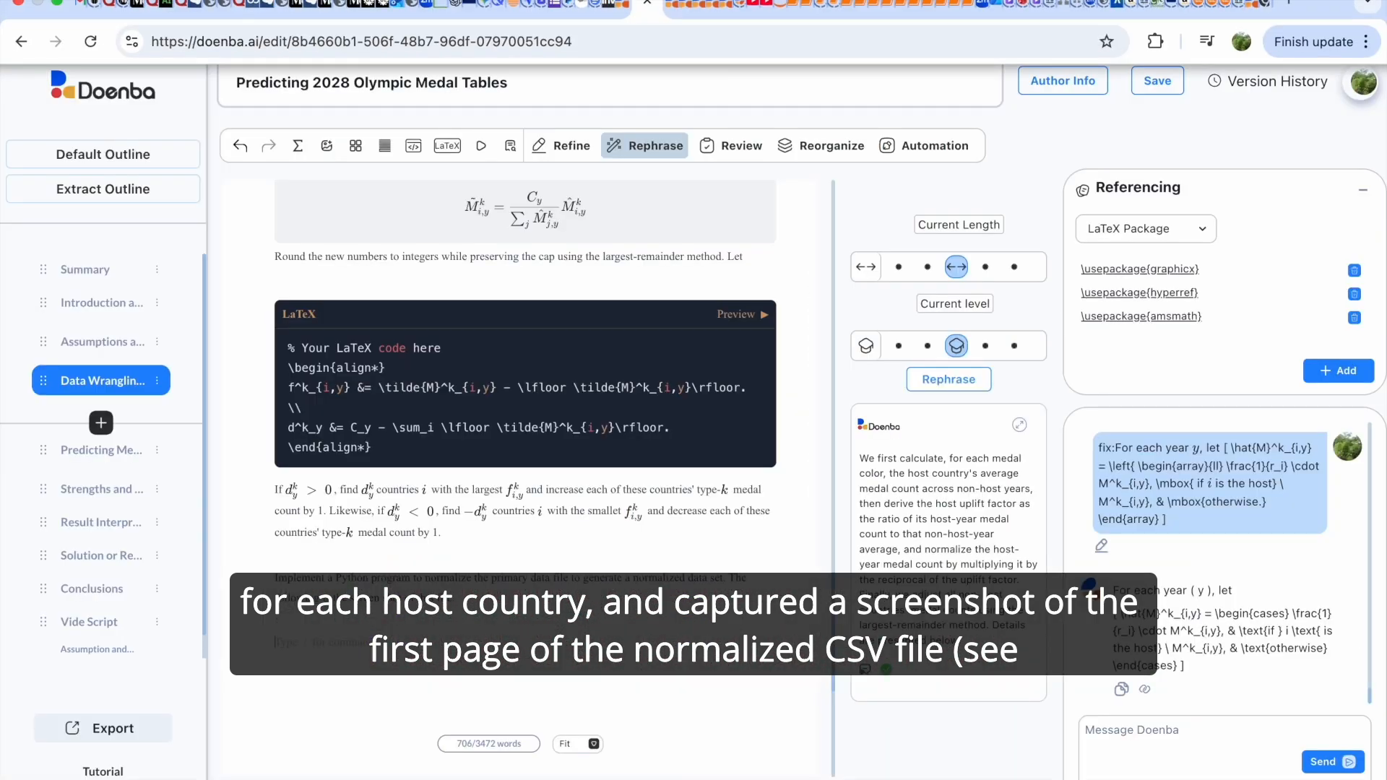
# Start a figure in the paper's Data Wrangling section captioned "Screen shot of the normalized dataset for predicting country-level medal counts at the 2028 Olympics"
pyautogui.click(356, 148)
pyautogui.click(417, 233)
pyautogui.click(557, 263)
pyautogui.write('Screen shot of the normalized dataset for predicting country-level medal counts at the 2028 Olympics')
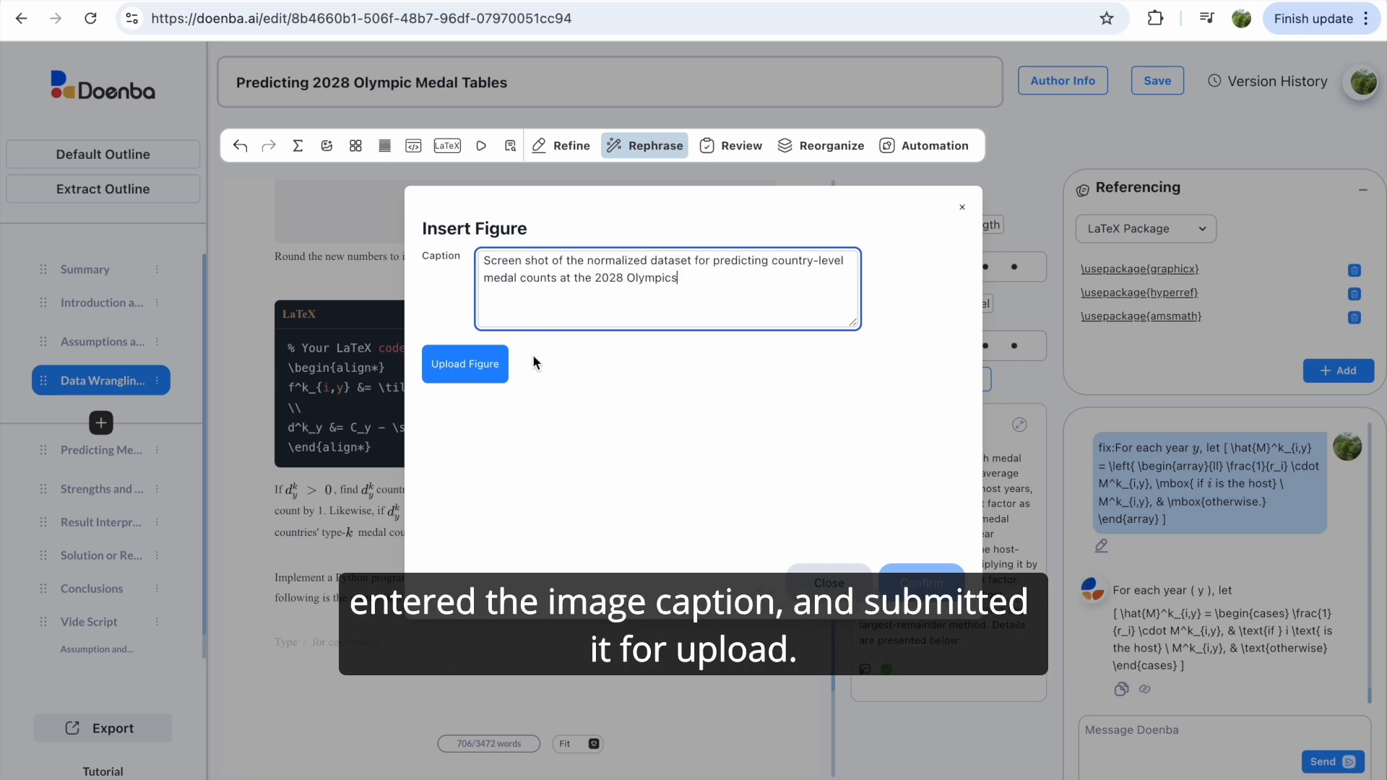
# Upload the screenshot of the normalized medal dataset as the figure's image and insert the figure into the section
pyautogui.click(491, 373)
pyautogui.doubleClick(788, 413)
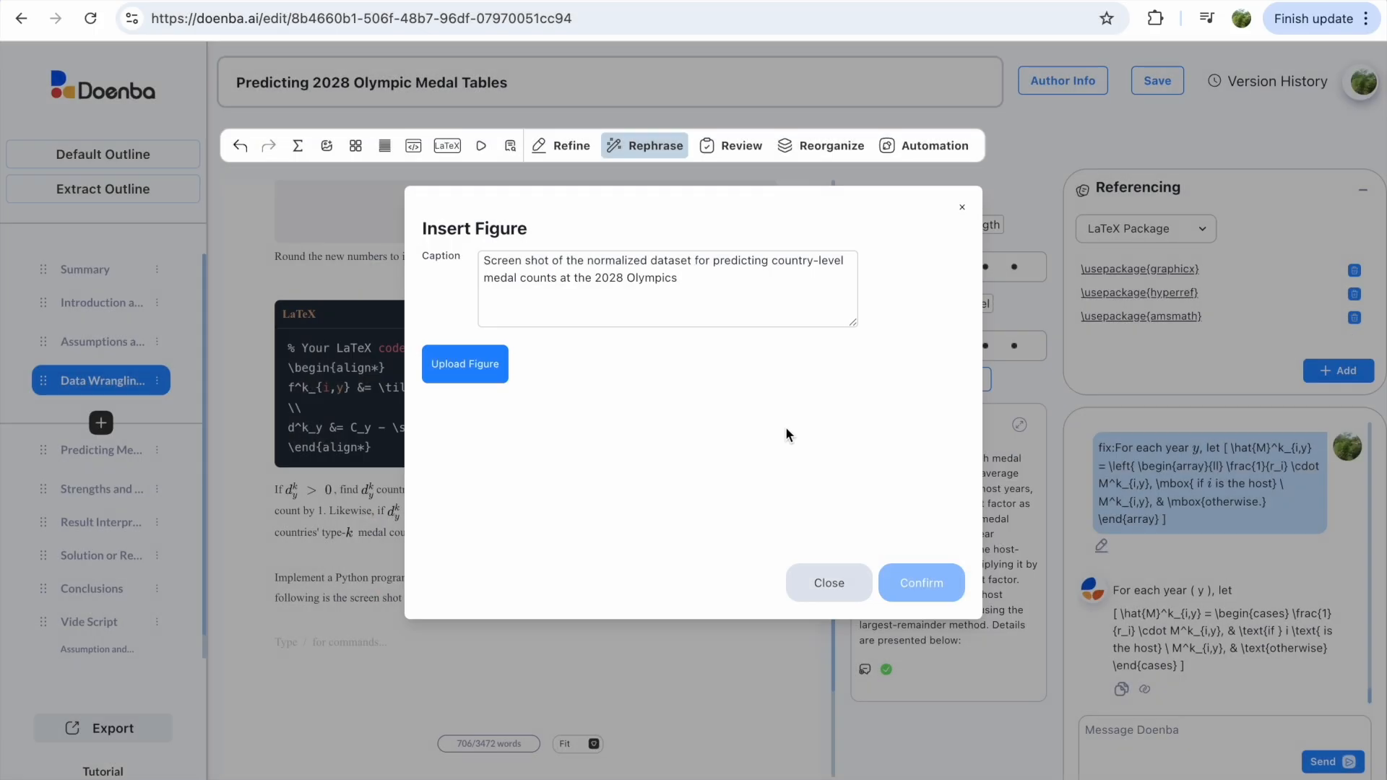
pyautogui.scroll(-5, 789, 442)
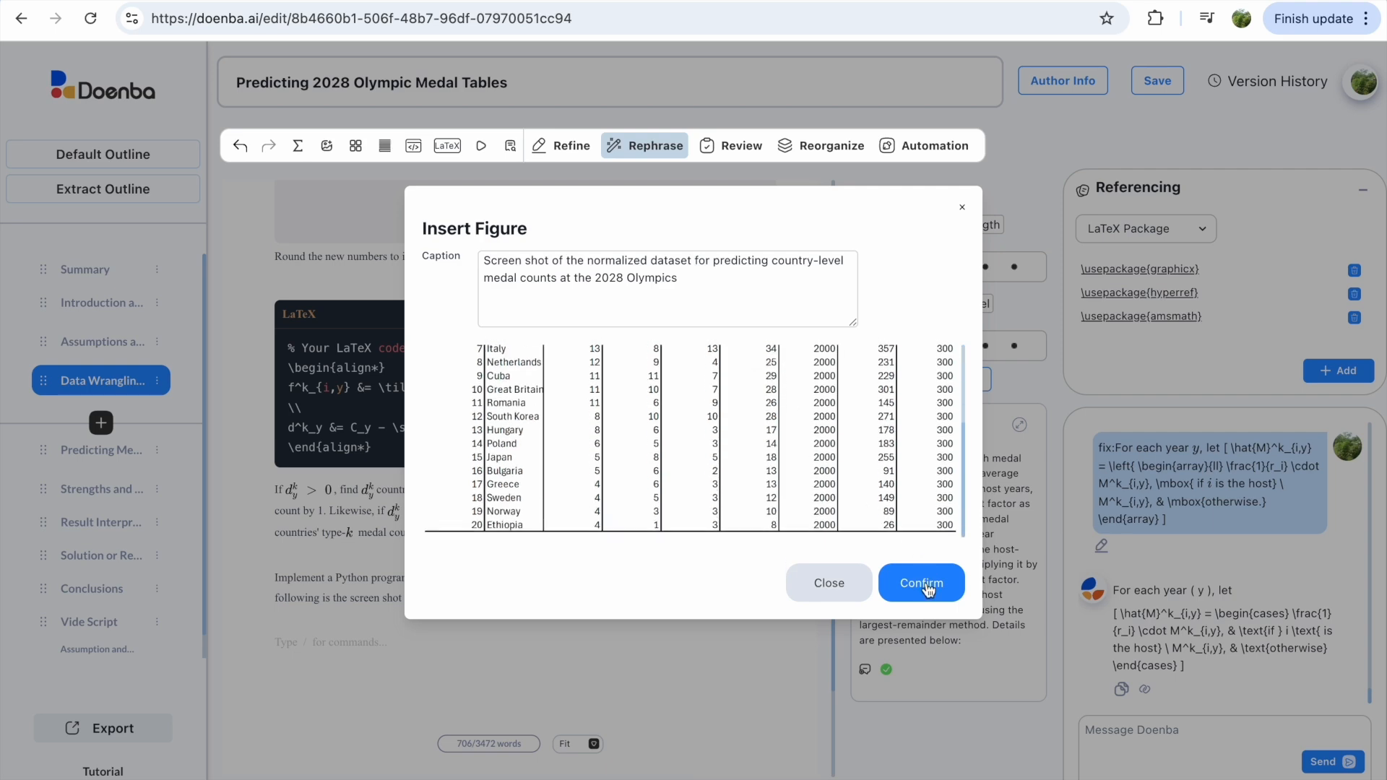
pyautogui.click(928, 586)
pyautogui.scroll(-1, 304, 650)
pyautogui.click(310, 609)
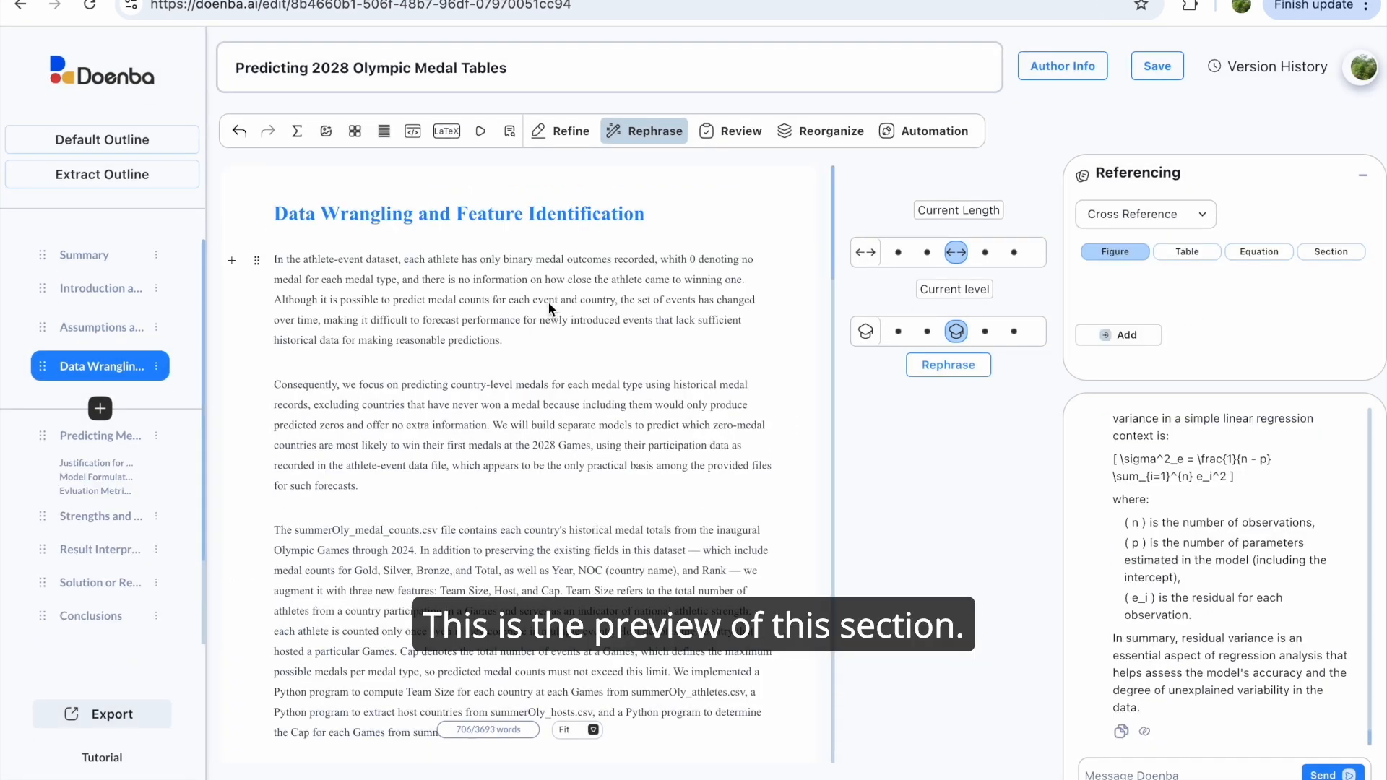
# Preview the Data Wrangling and Feature Identification section in single-column layout and check the text, formulas and dataset figure
pyautogui.click(482, 138)
pyautogui.scroll(-5, 1127, 462)
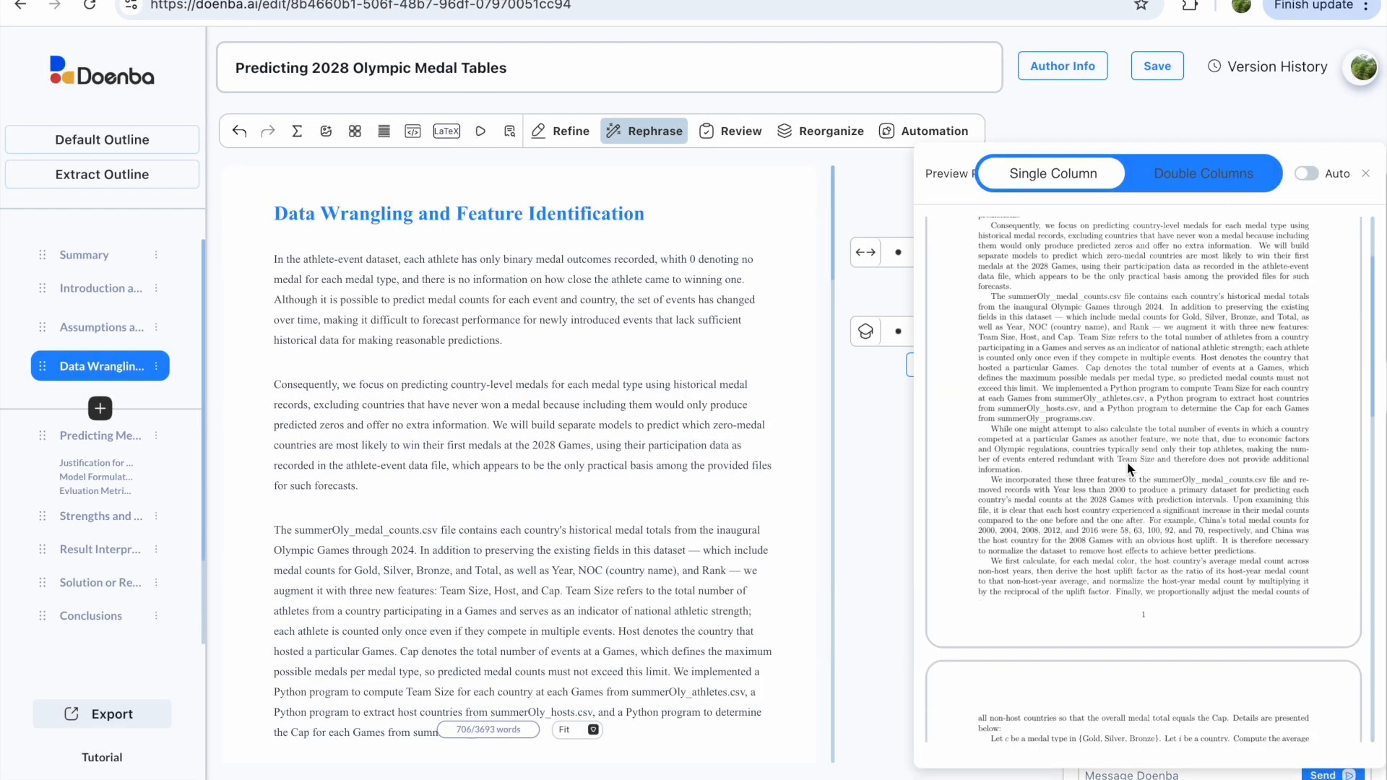
pyautogui.scroll(-6, 1128, 465)
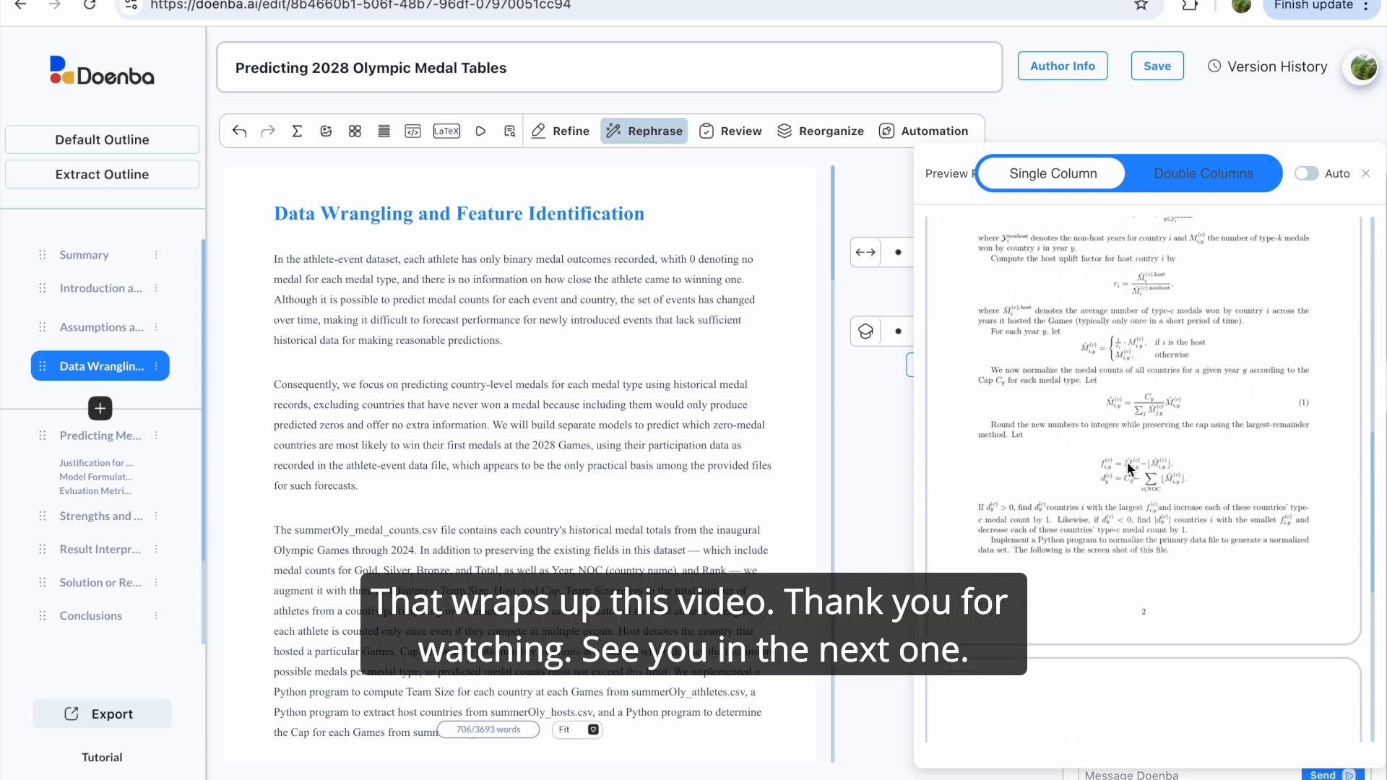
pyautogui.scroll(-1, 1130, 470)
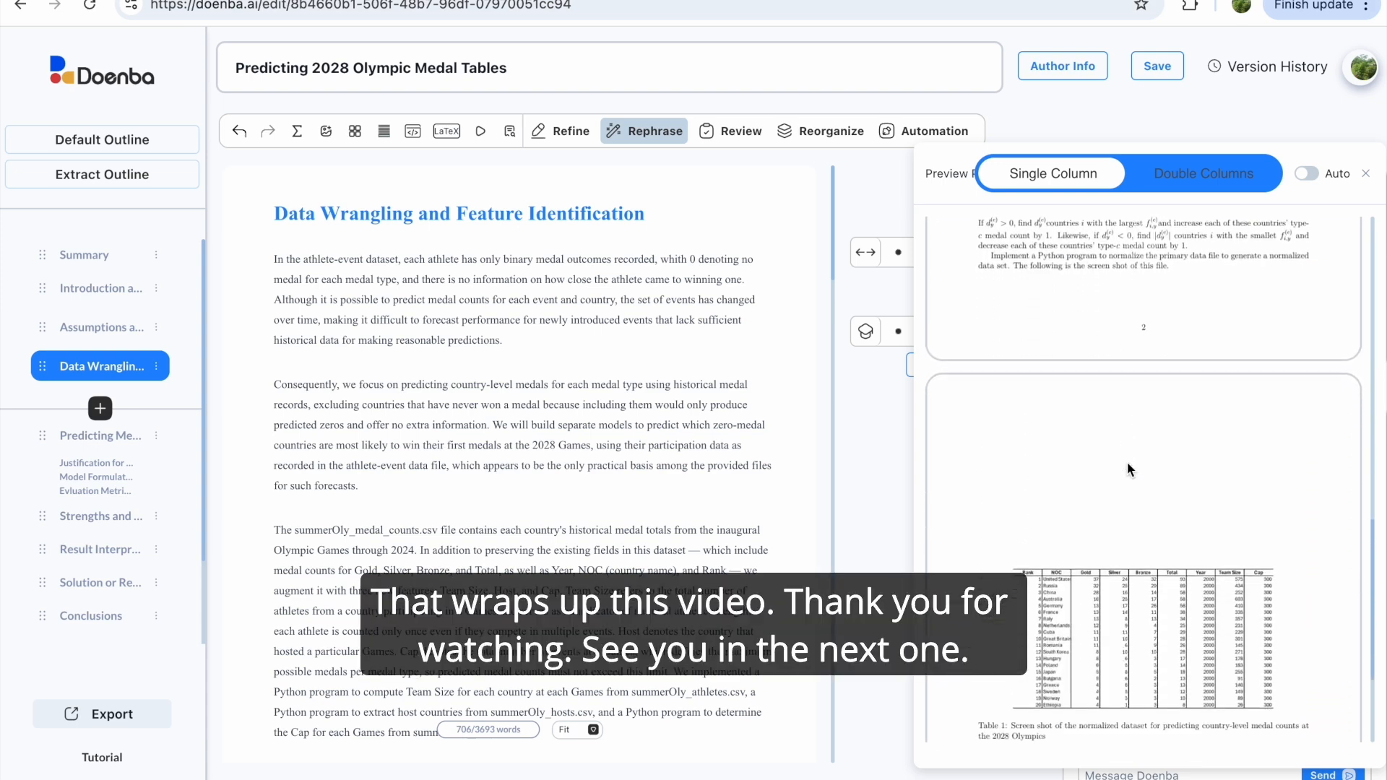
pyautogui.scroll(-2, 1128, 463)
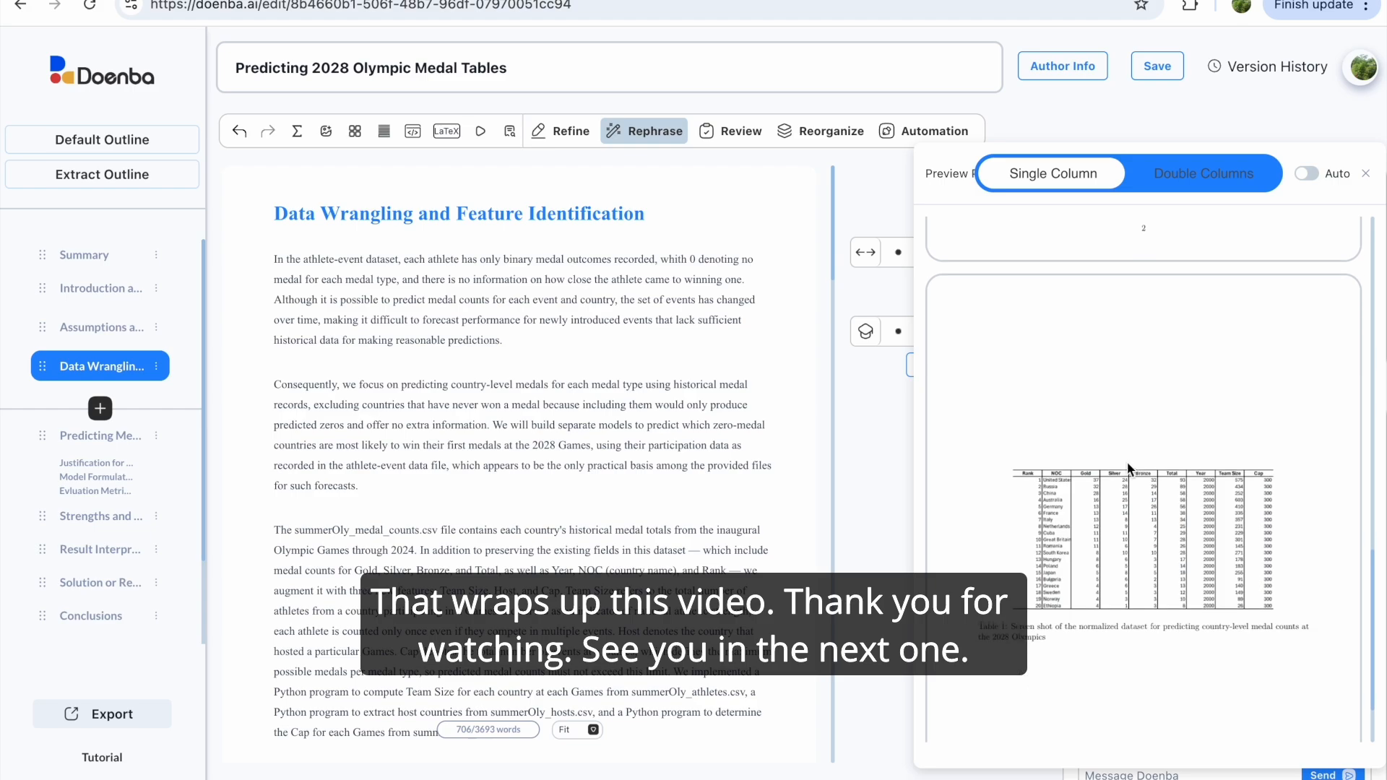